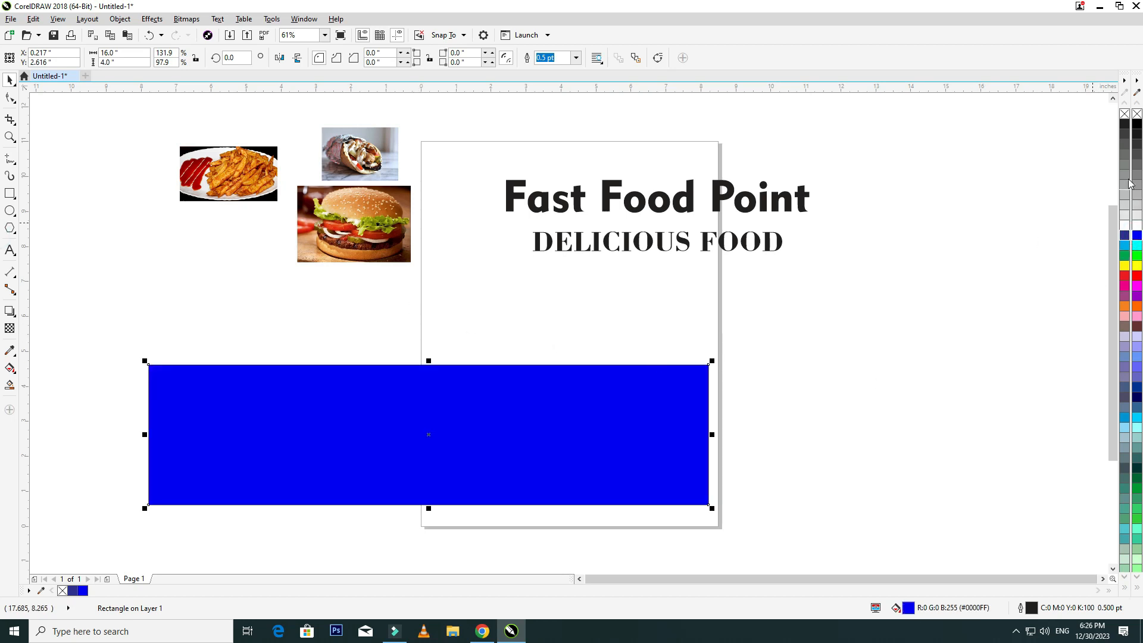
- Remove the blue banner's outline and draw a 4 by 4 inch square over the banner's left end
{"action": "right_click", "coordinate": [1137, 115]}
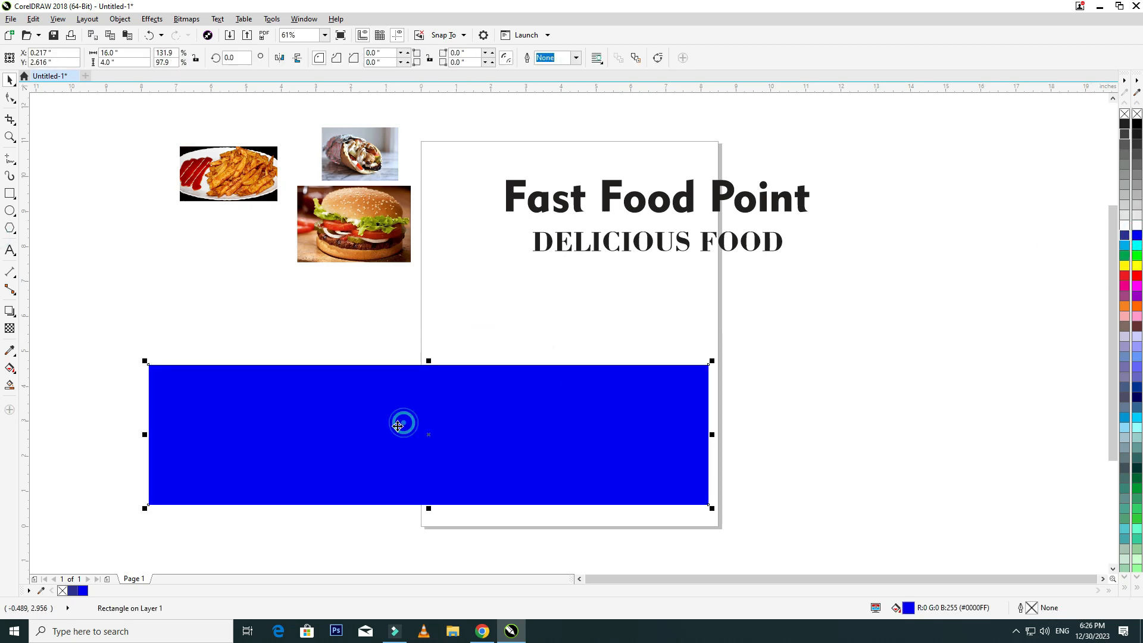
{"action": "left_click", "coordinate": [11, 199]}
{"action": "left_click_drag", "start_coordinate": [150, 365], "coordinate": [266, 508]}
{"action": "key", "text": "space"}
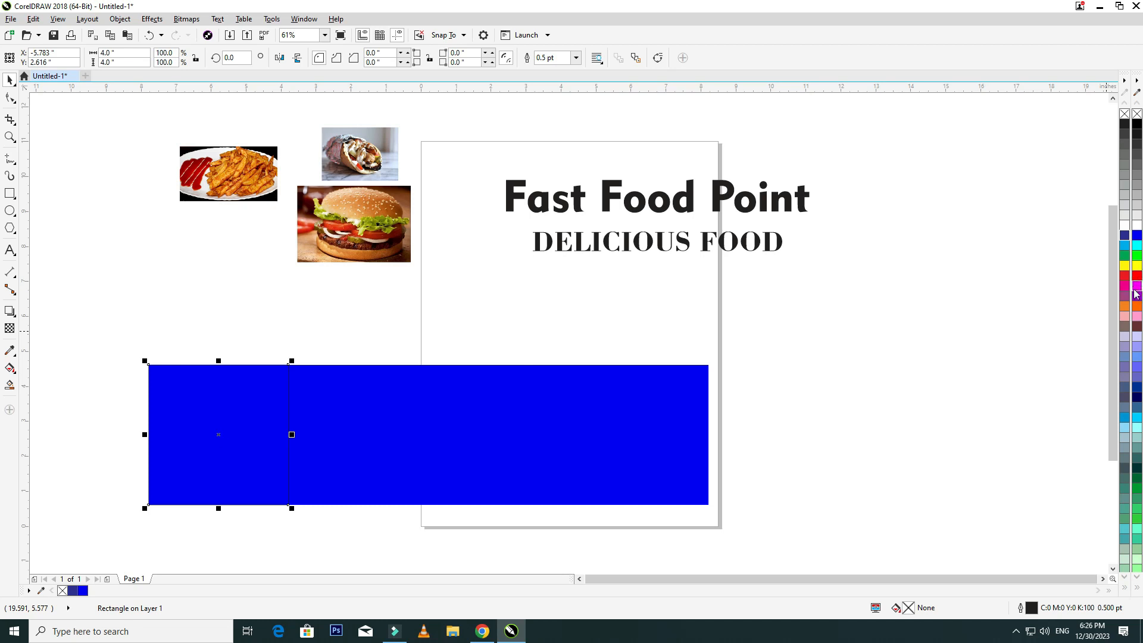
- Give the square an orange outline 1.5 pt thick
{"action": "right_click", "coordinate": [1137, 309]}
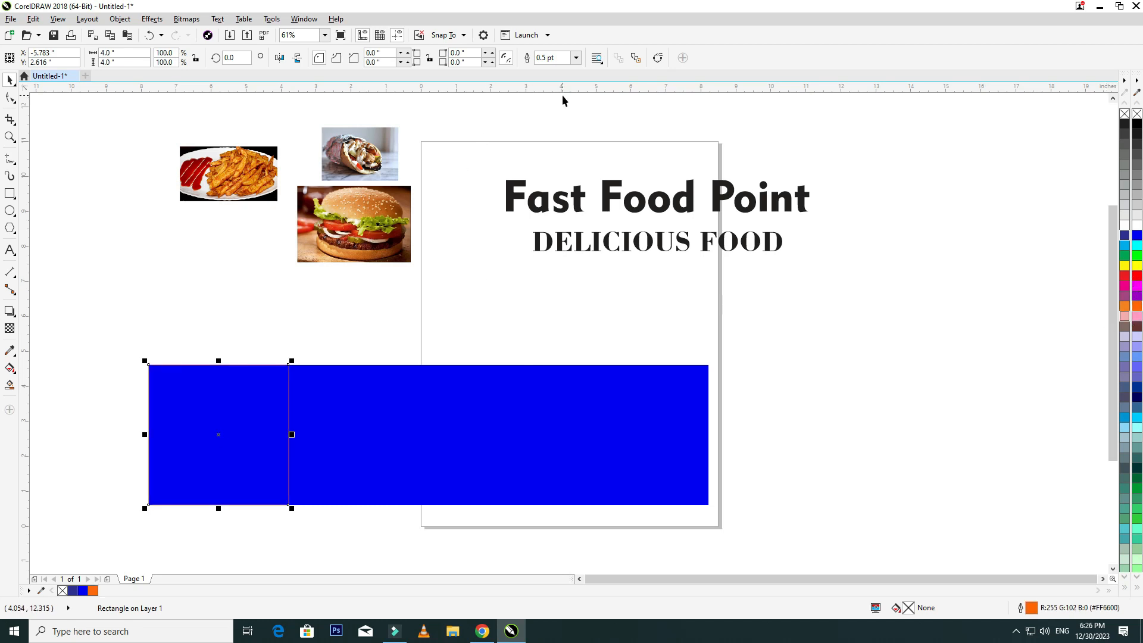
{"action": "left_click", "coordinate": [576, 58]}
{"action": "left_click", "coordinate": [550, 119]}
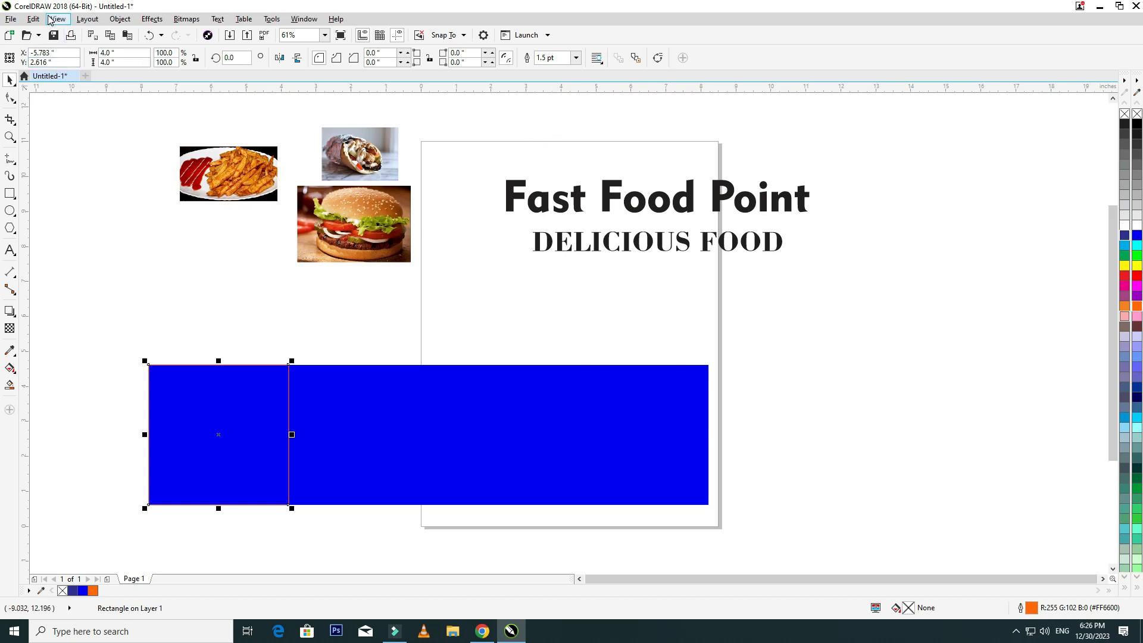
- Convert the square to curves and delete its lower-right node to make a triangle
{"action": "left_click", "coordinate": [120, 19]}
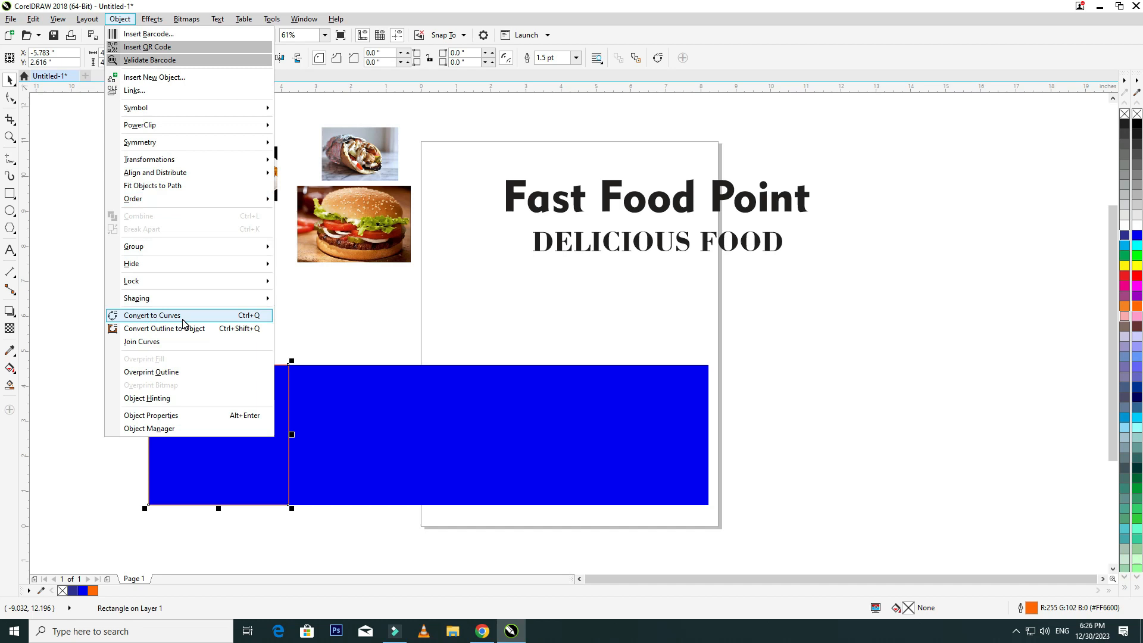
{"action": "left_click", "coordinate": [186, 319]}
{"action": "left_click", "coordinate": [10, 98]}
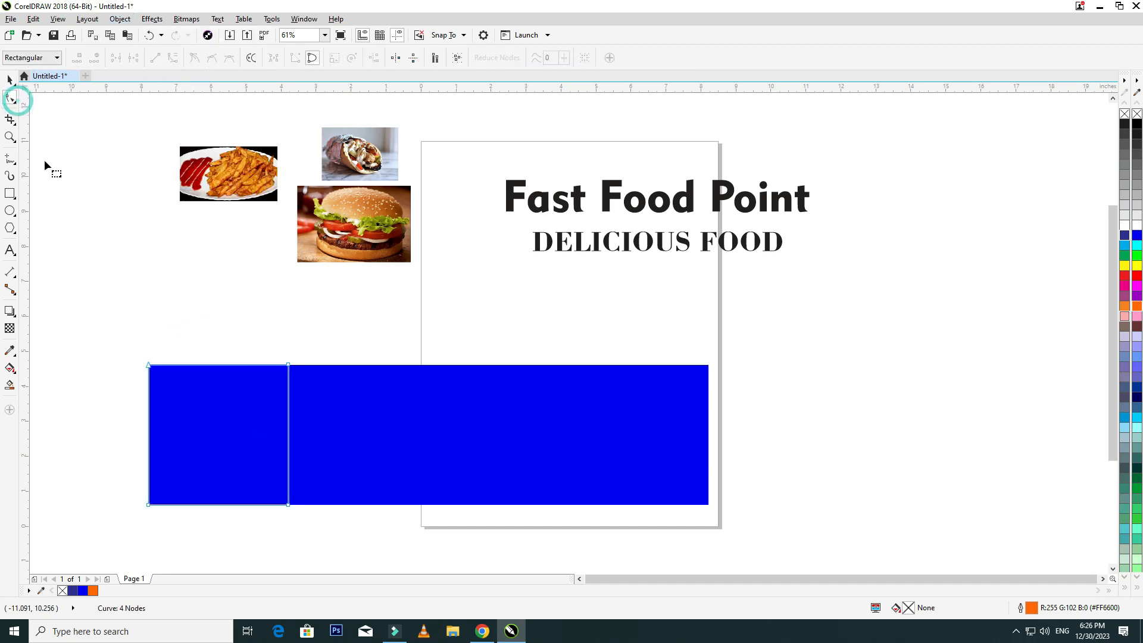
{"action": "left_click", "coordinate": [289, 506]}
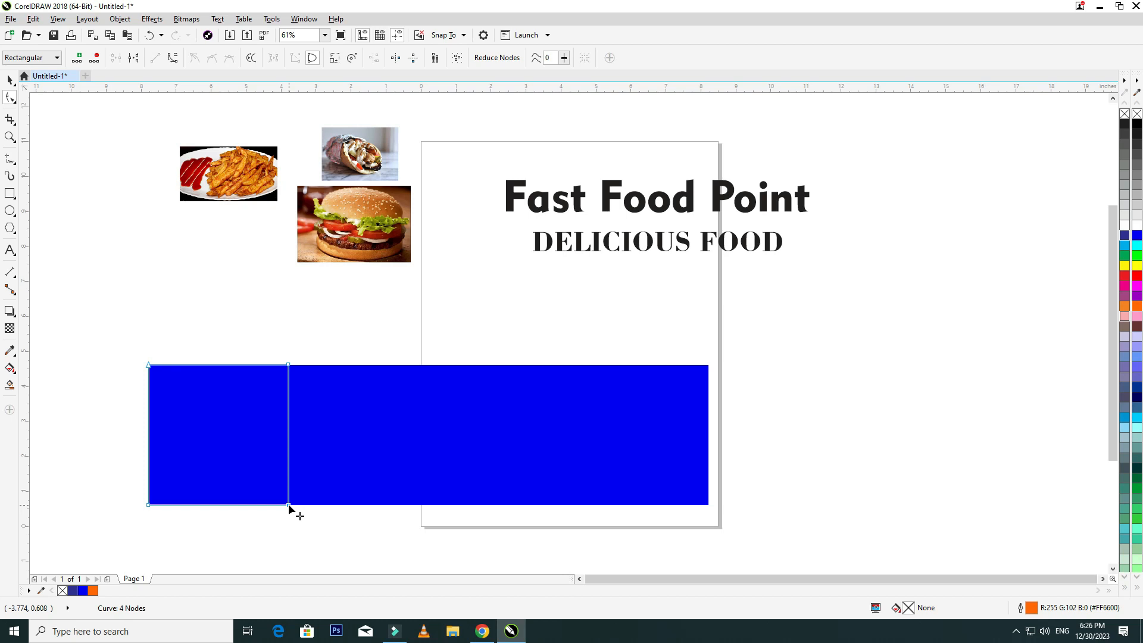
{"action": "key", "text": "Delete"}
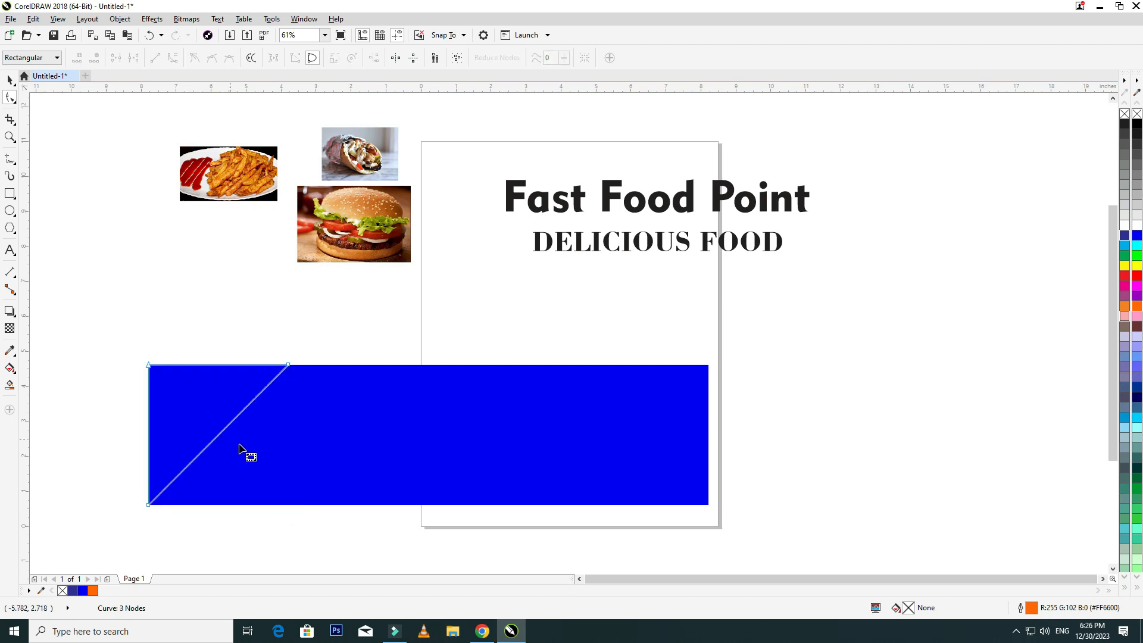
{"action": "key", "text": "space"}
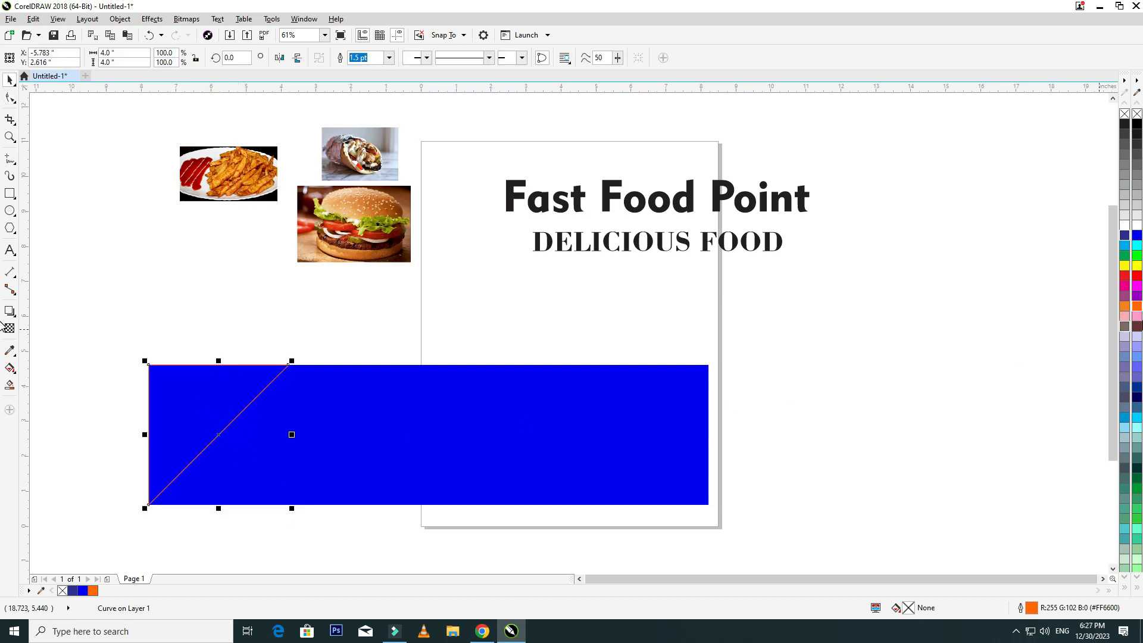
- Fill the triangle with orange and remove its outline
{"action": "left_click", "coordinate": [1138, 308]}
{"action": "right_click", "coordinate": [1138, 114]}
{"action": "left_click", "coordinate": [461, 325]}
- Draw a circle about 2.79 inches wide over the triangle's slanted edge and place a copy toward its lower end
{"action": "left_click", "coordinate": [9, 211]}
{"action": "left_click_drag", "start_coordinate": [223, 358], "coordinate": [323, 455]}
{"action": "key", "text": "space"}
{"action": "left_click_drag", "start_coordinate": [274, 411], "coordinate": [220, 481]}
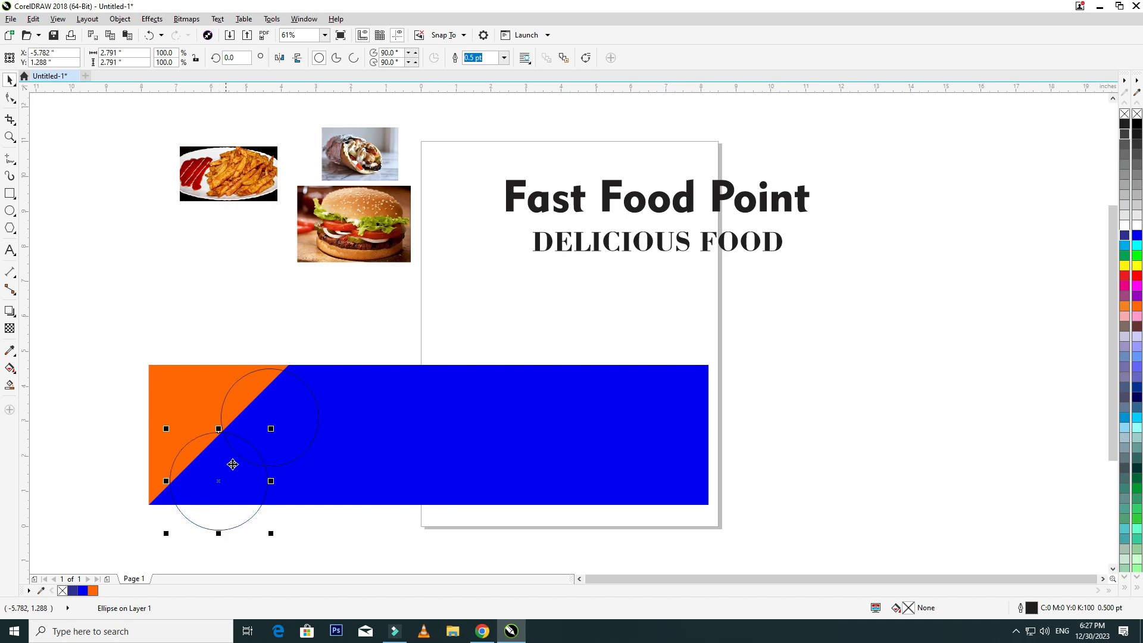
- Enlarge both circles together to about 3.18 inches wide and adjust their position along the triangle's slanted edge
{"action": "left_click", "coordinate": [307, 379], "text": "shift"}
{"action": "left_click_drag", "start_coordinate": [325, 365], "coordinate": [338, 355]}
{"action": "left_click_drag", "start_coordinate": [291, 407], "coordinate": [295, 420]}
{"action": "left_click", "coordinate": [306, 339]}
- Trim the orange triangle with the upper circle
{"action": "left_click", "coordinate": [282, 398]}
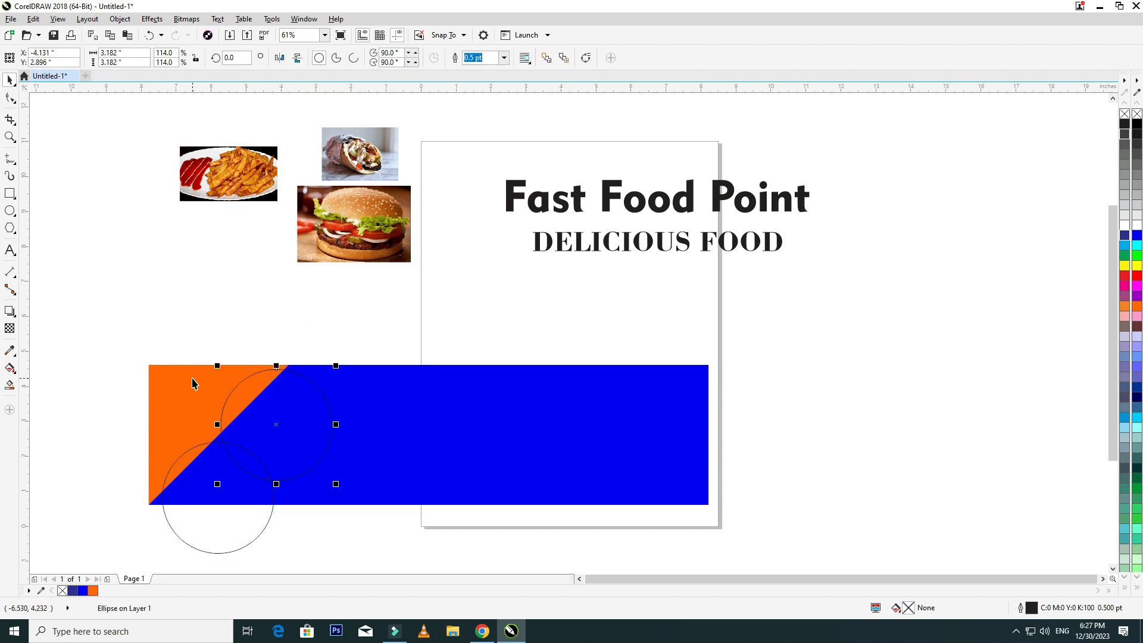
{"action": "left_click", "coordinate": [193, 383], "text": "shift"}
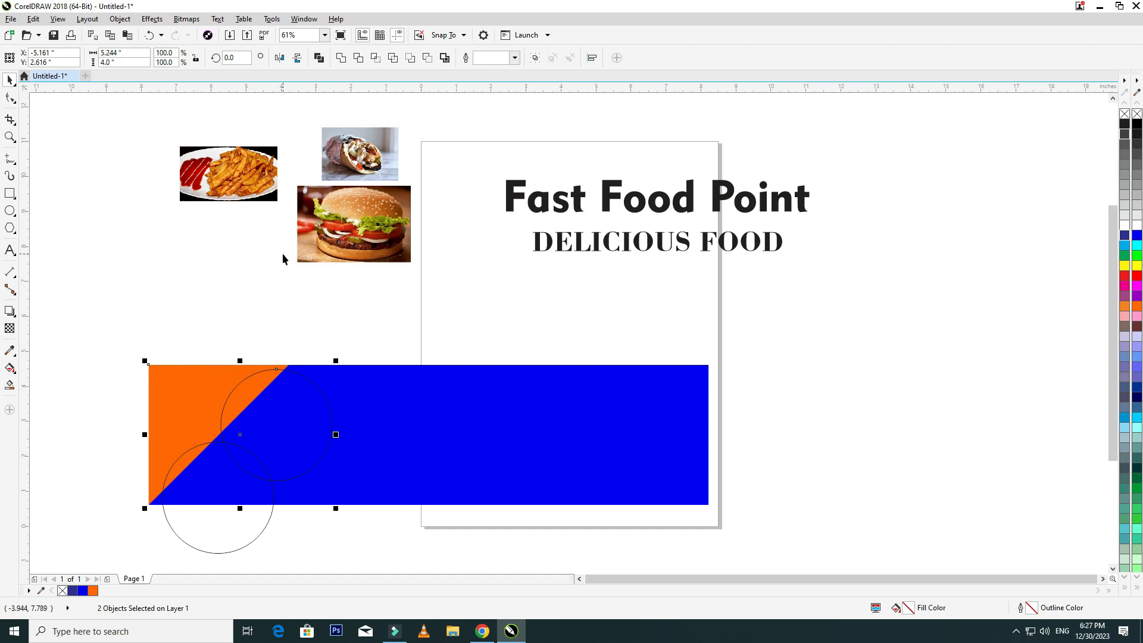
{"action": "left_click", "coordinate": [358, 58]}
{"action": "left_click", "coordinate": [342, 363]}
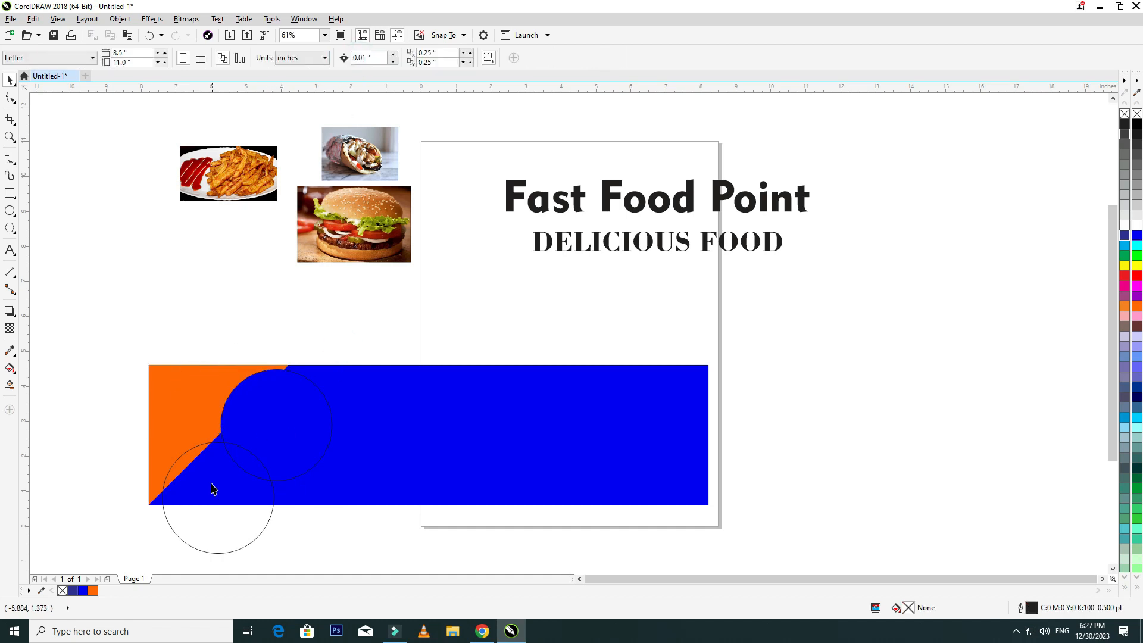
- Trim the orange shape with the lower circle and delete that circle
{"action": "scroll", "coordinate": [213, 487], "scroll_direction": "up", "scroll_amount": 3}
{"action": "left_click_drag", "start_coordinate": [212, 479], "coordinate": [204, 437]}
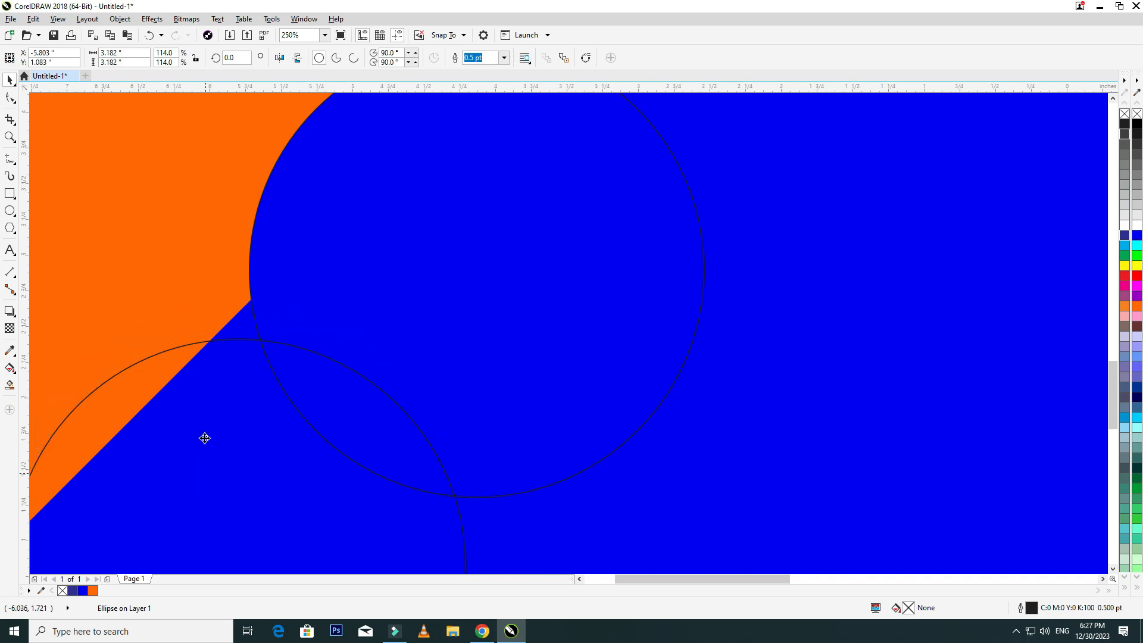
{"action": "scroll", "coordinate": [205, 437], "scroll_direction": "down", "scroll_amount": 3}
{"action": "left_click", "coordinate": [199, 360], "text": "shift"}
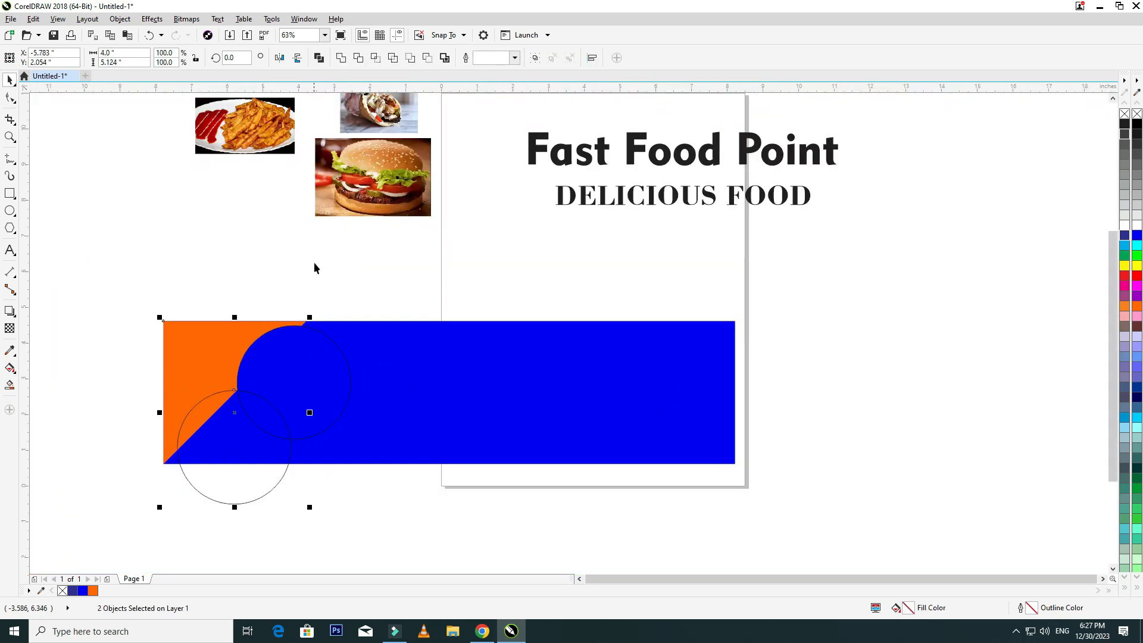
{"action": "left_click", "coordinate": [360, 62]}
{"action": "left_click", "coordinate": [255, 462]}
{"action": "right_click", "coordinate": [265, 448]}
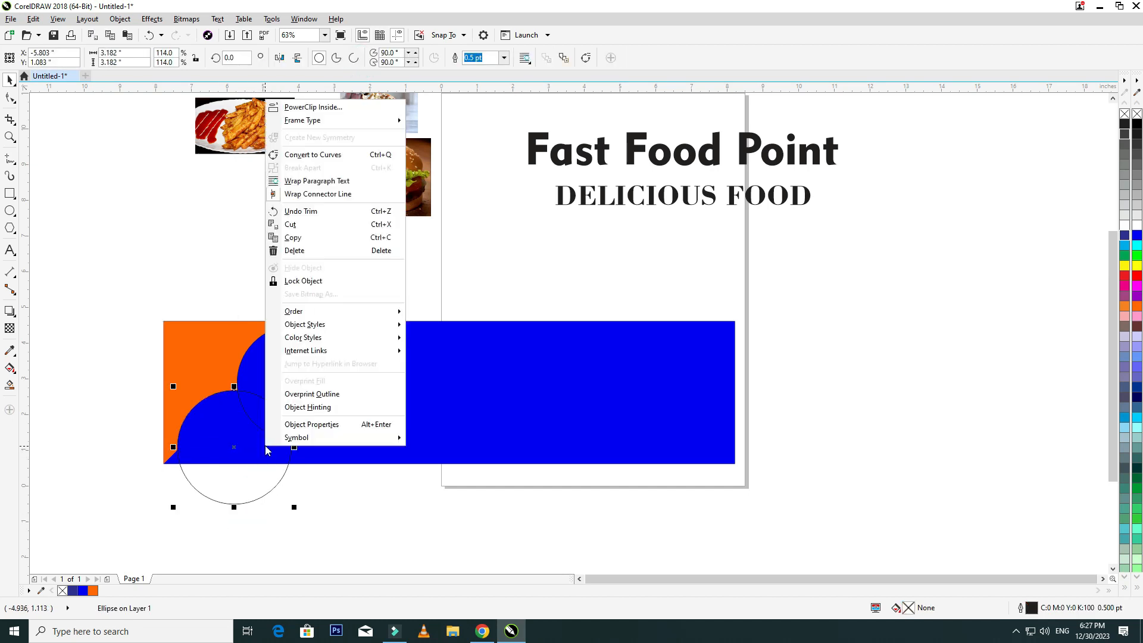
{"action": "left_click", "coordinate": [319, 249]}
- Shrink the remaining upper circle about its centre to about 2.82 inches wide
{"action": "left_click", "coordinate": [302, 373]}
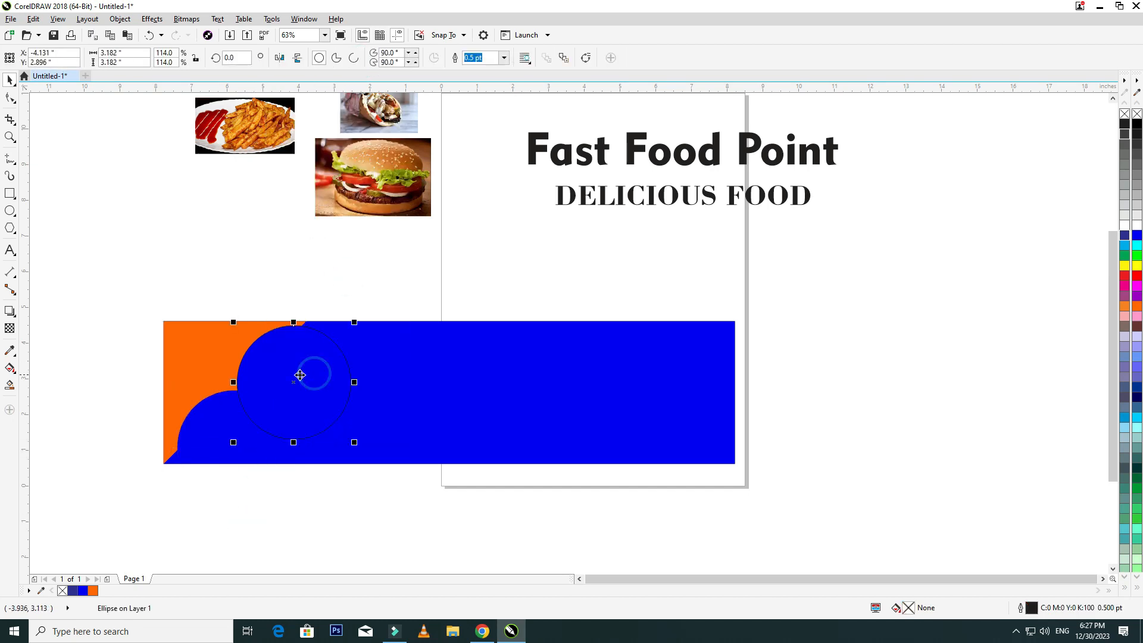
{"action": "scroll", "coordinate": [295, 373], "scroll_direction": "up", "scroll_amount": 3}
{"action": "scroll", "coordinate": [301, 373], "scroll_direction": "down", "scroll_amount": 3}
{"action": "left_click_drag", "start_coordinate": [360, 323], "coordinate": [362, 324]}
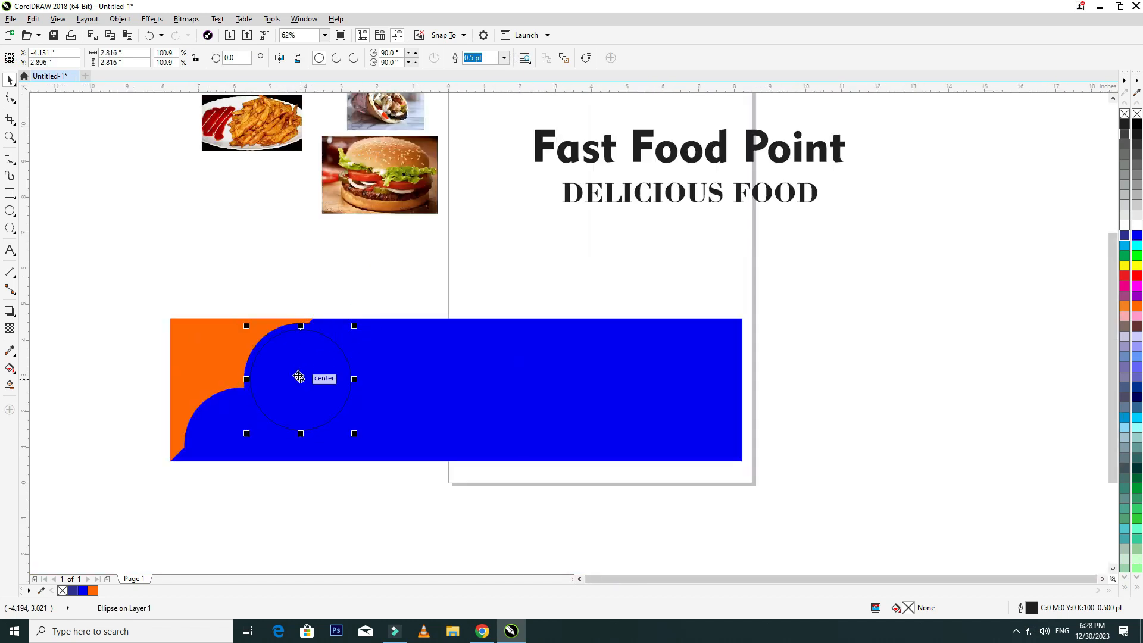
- Give the circle an orange outline 4 pt thick
{"action": "scroll", "coordinate": [302, 378], "scroll_direction": "up", "scroll_amount": 3}
{"action": "left_click", "coordinate": [505, 59]}
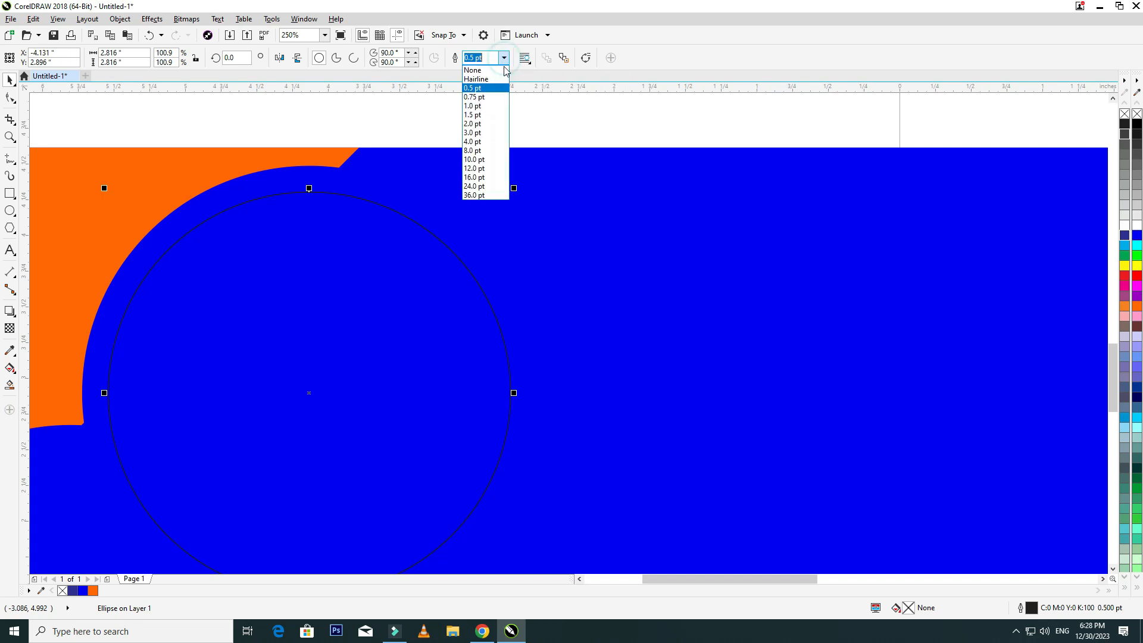
{"action": "left_click", "coordinate": [486, 136]}
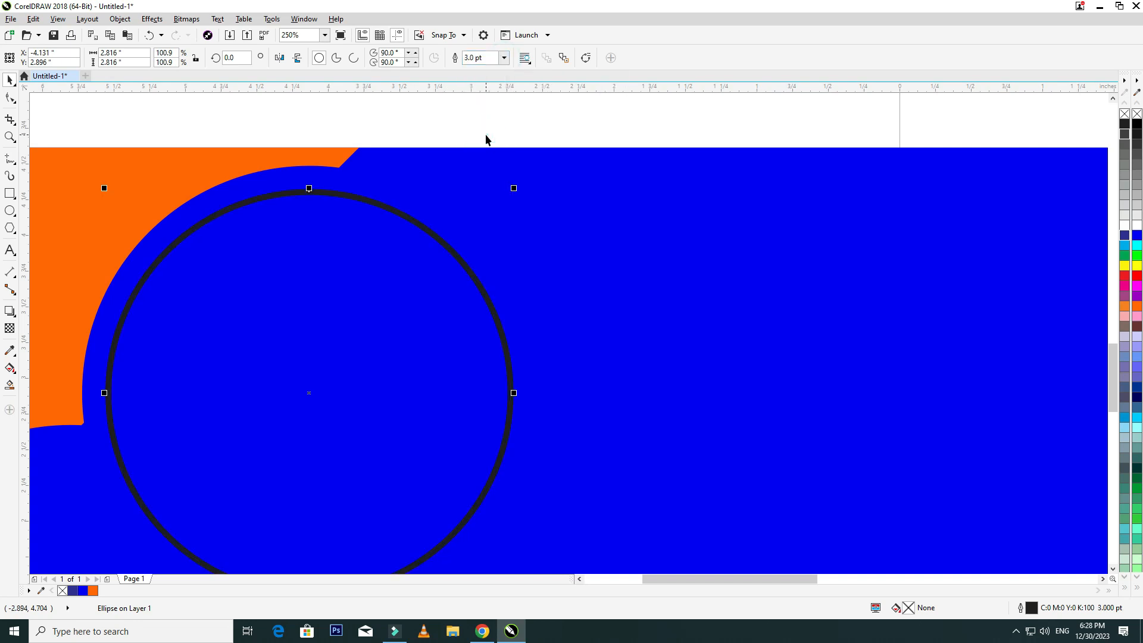
{"action": "right_click", "coordinate": [1137, 307]}
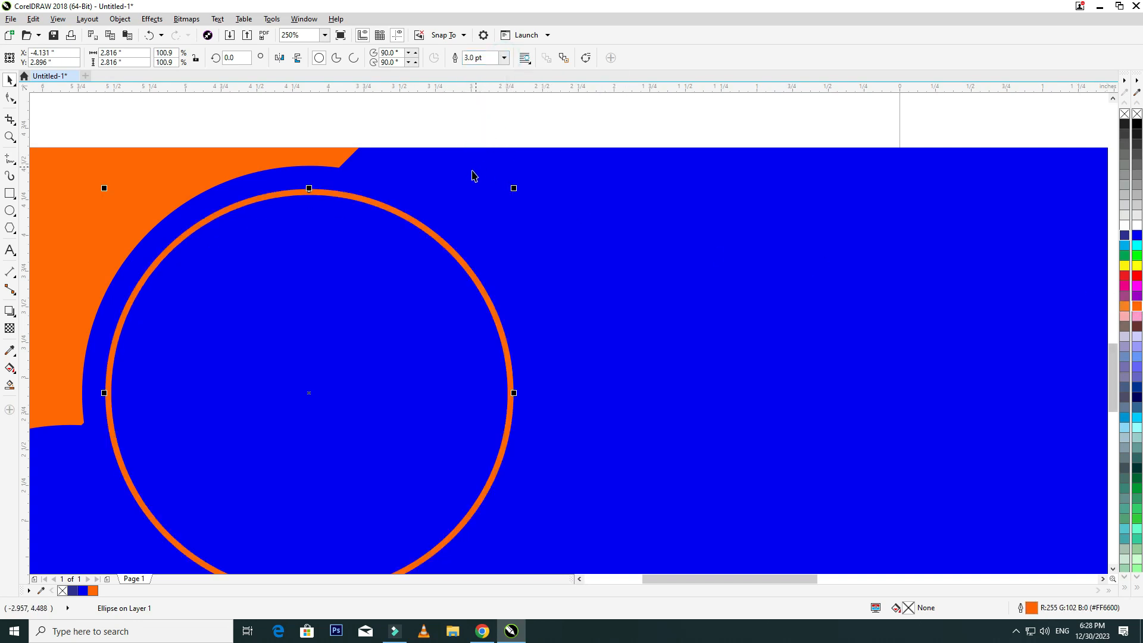
{"action": "left_click", "coordinate": [504, 58]}
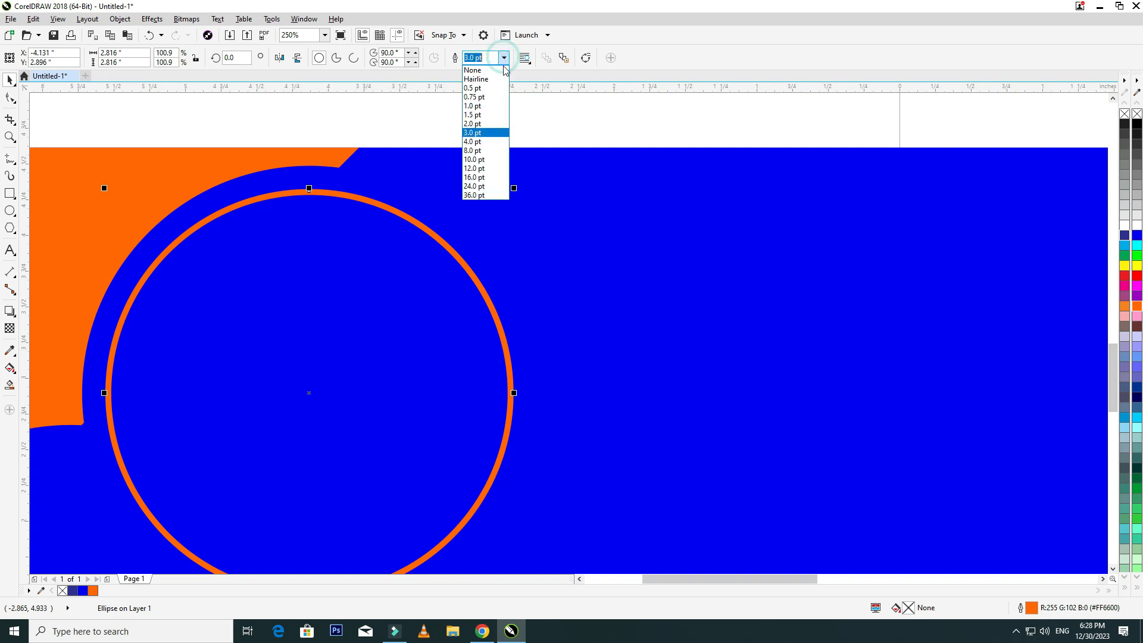
{"action": "left_click", "coordinate": [487, 141]}
- Create a smaller concentric copy of the ring, about 2.52 inches wide, with a white fill and no outline
{"action": "left_click_drag", "start_coordinate": [515, 191], "coordinate": [506, 213]}
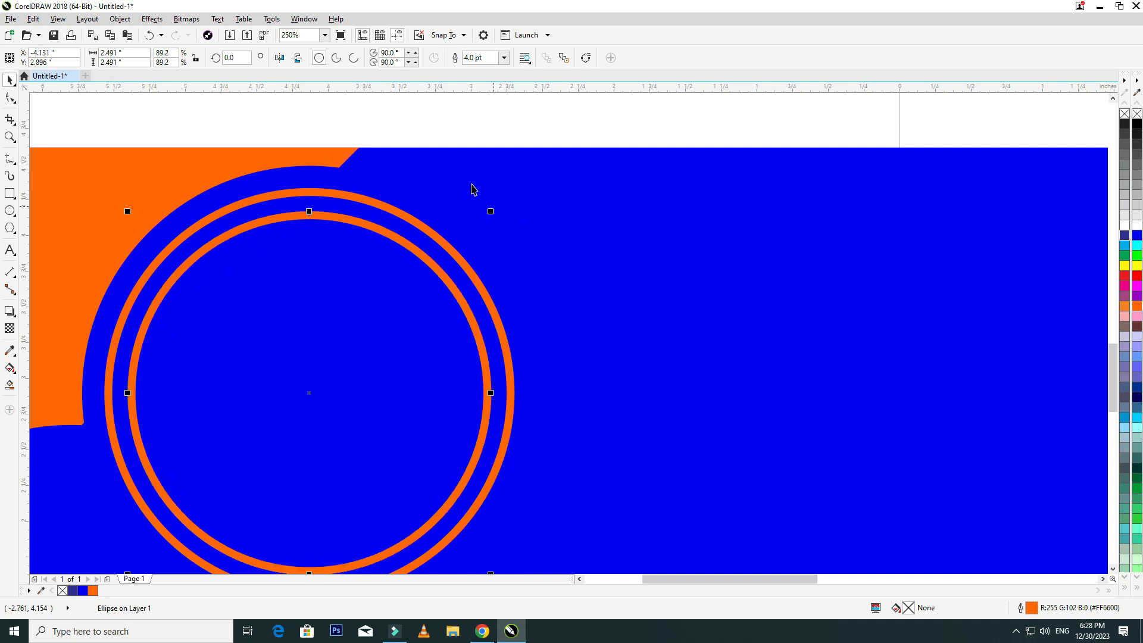
{"action": "left_click", "coordinate": [1136, 227]}
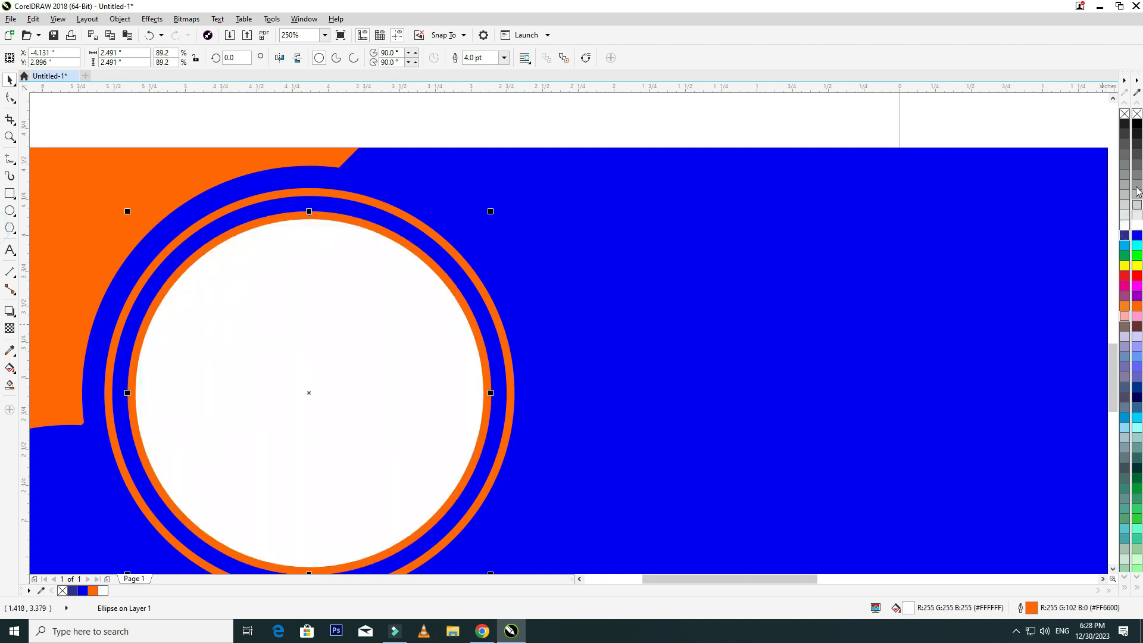
{"action": "right_click", "coordinate": [1137, 114]}
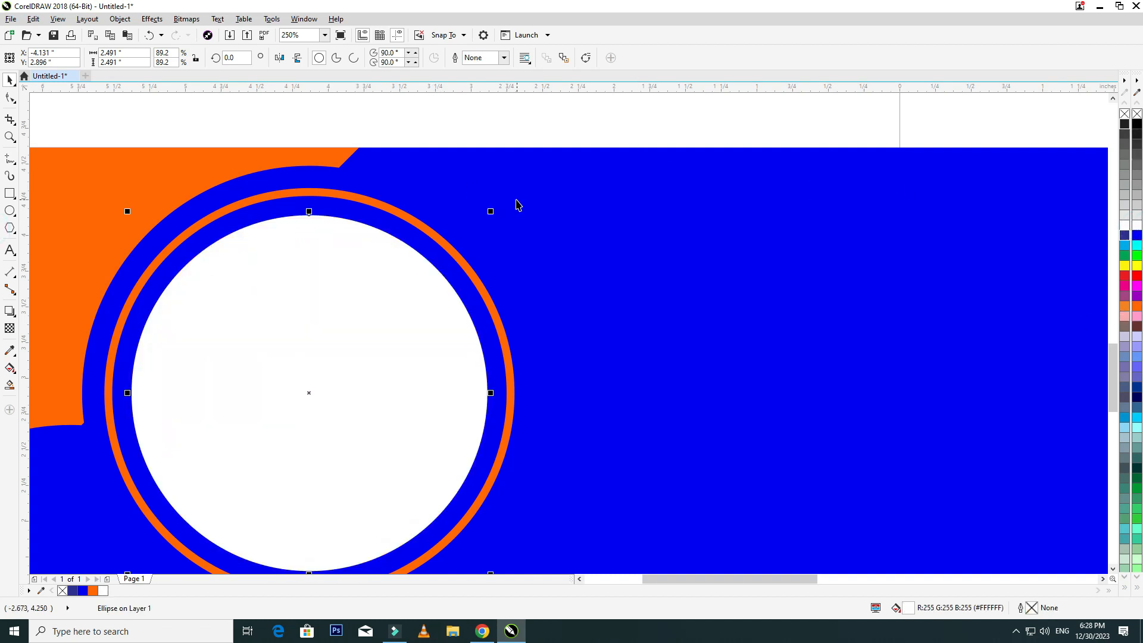
{"action": "left_click_drag", "start_coordinate": [493, 208], "coordinate": [495, 207]}
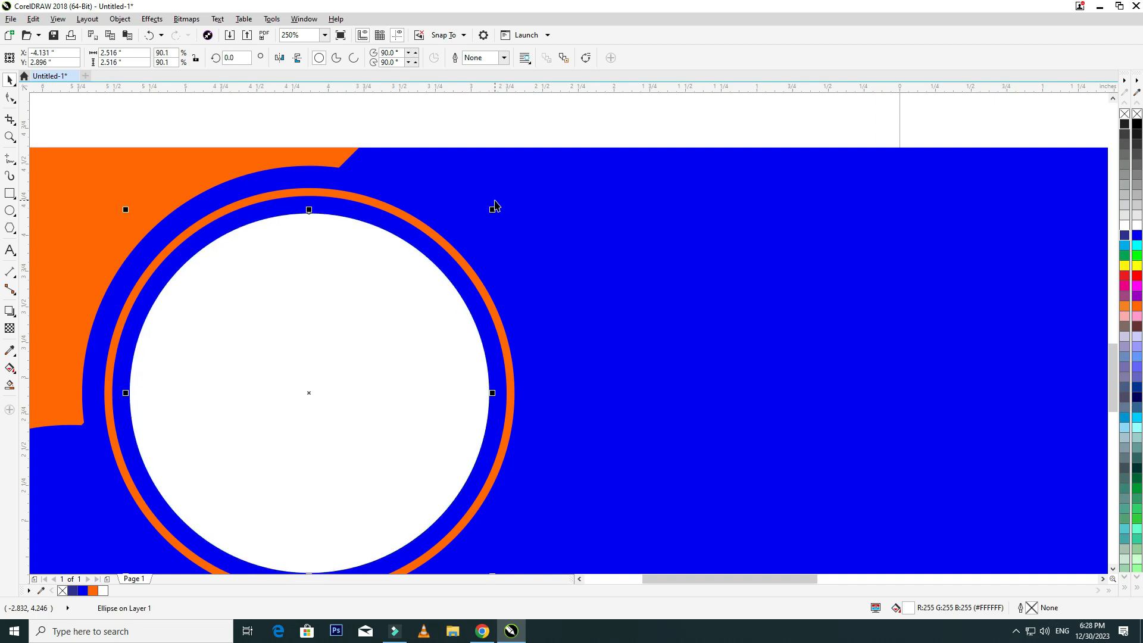
- Copy the white circle and its orange ring to the banner's lower left, scaled to about 1.76 inches wide
{"action": "scroll", "coordinate": [498, 196], "scroll_direction": "down", "scroll_amount": 3}
{"action": "left_click_drag", "start_coordinate": [536, 160], "coordinate": [370, 333]}
{"action": "left_click_drag", "start_coordinate": [448, 378], "coordinate": [405, 336]}
{"action": "scroll", "coordinate": [387, 330], "scroll_direction": "up", "scroll_amount": 3}
{"action": "scroll", "coordinate": [360, 269], "scroll_direction": "down", "scroll_amount": 3}
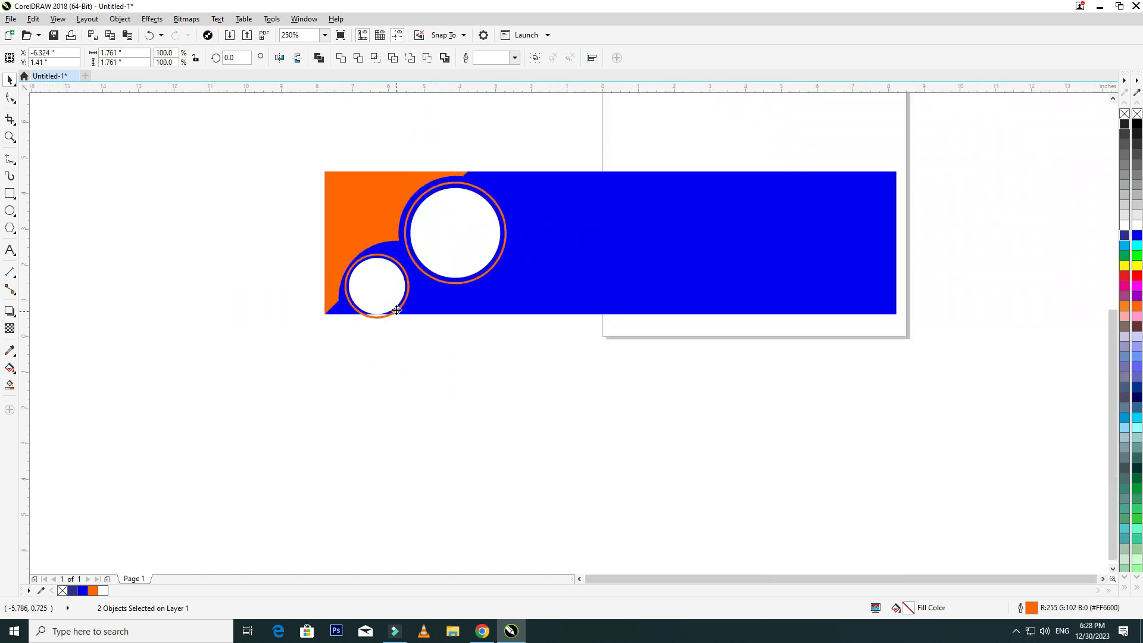
- Move the small circle and ring so they touch the lower-left edge of the large ring
{"action": "left_click_drag", "start_coordinate": [388, 288], "coordinate": [402, 281]}
{"action": "left_click_drag", "start_coordinate": [304, 152], "coordinate": [574, 338]}
{"action": "left_click", "coordinate": [484, 108]}
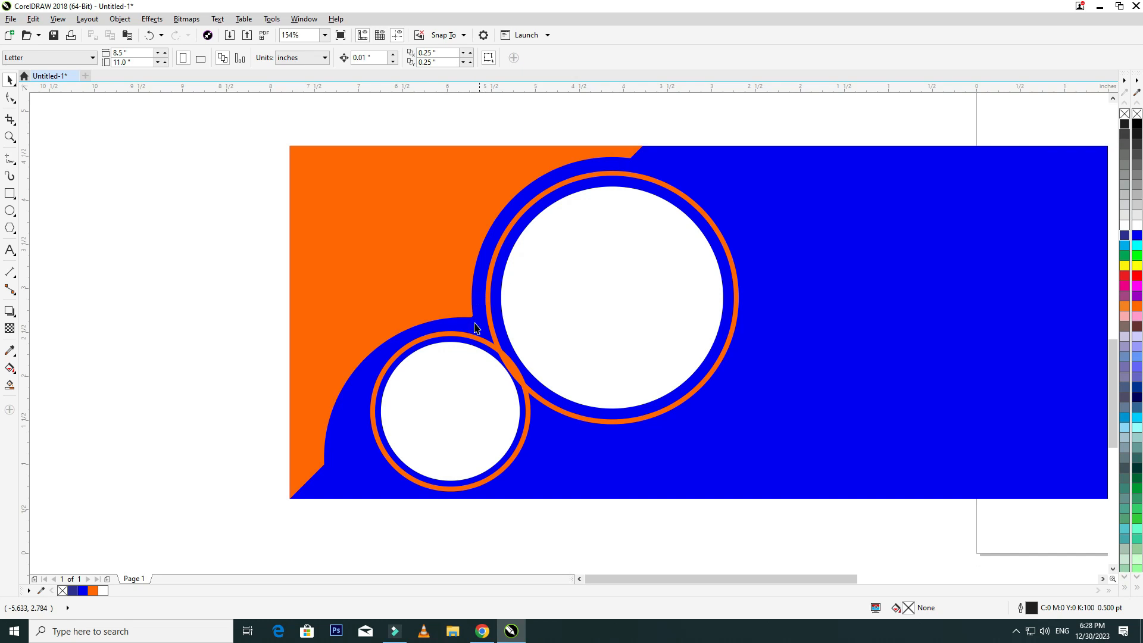
{"action": "left_click", "coordinate": [471, 344]}
{"action": "mouse_move", "coordinate": [469, 356]}
{"action": "left_mouse_down"}
{"action": "mouse_move", "coordinate": [451, 372]}
{"action": "mouse_move", "coordinate": [482, 375]}
{"action": "mouse_move", "coordinate": [481, 365]}
{"action": "left_mouse_up"}
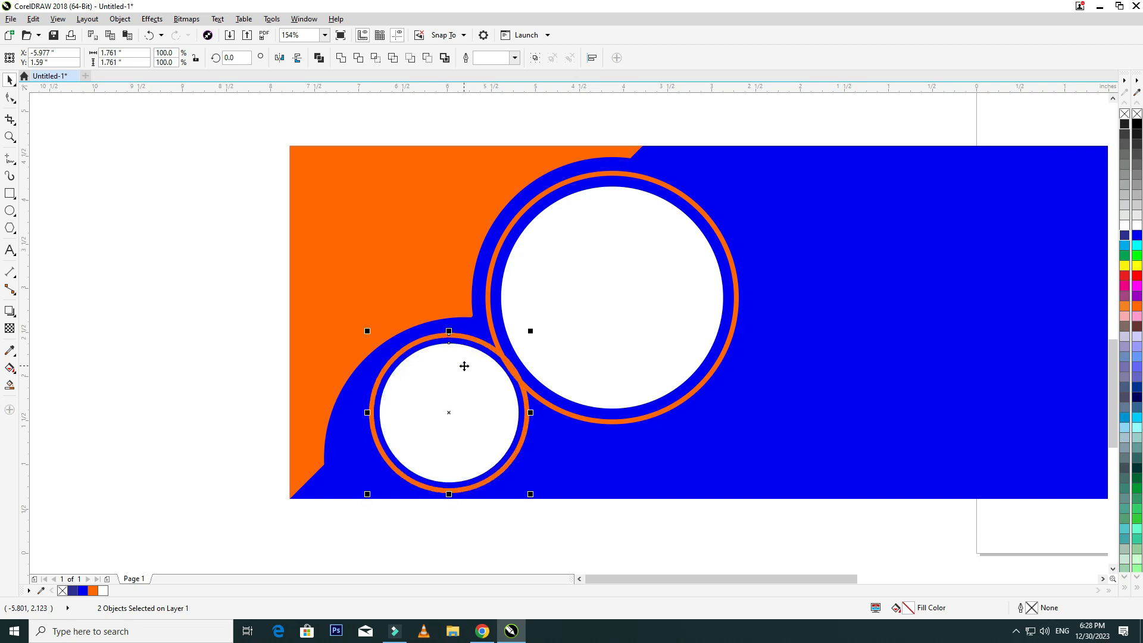
- Copy the small circle and ring to the lower right of the large one, and nudge the left pair into place
{"action": "scroll", "coordinate": [494, 296], "scroll_direction": "down", "scroll_amount": 3}
{"action": "scroll", "coordinate": [477, 324], "scroll_direction": "up", "scroll_amount": 3}
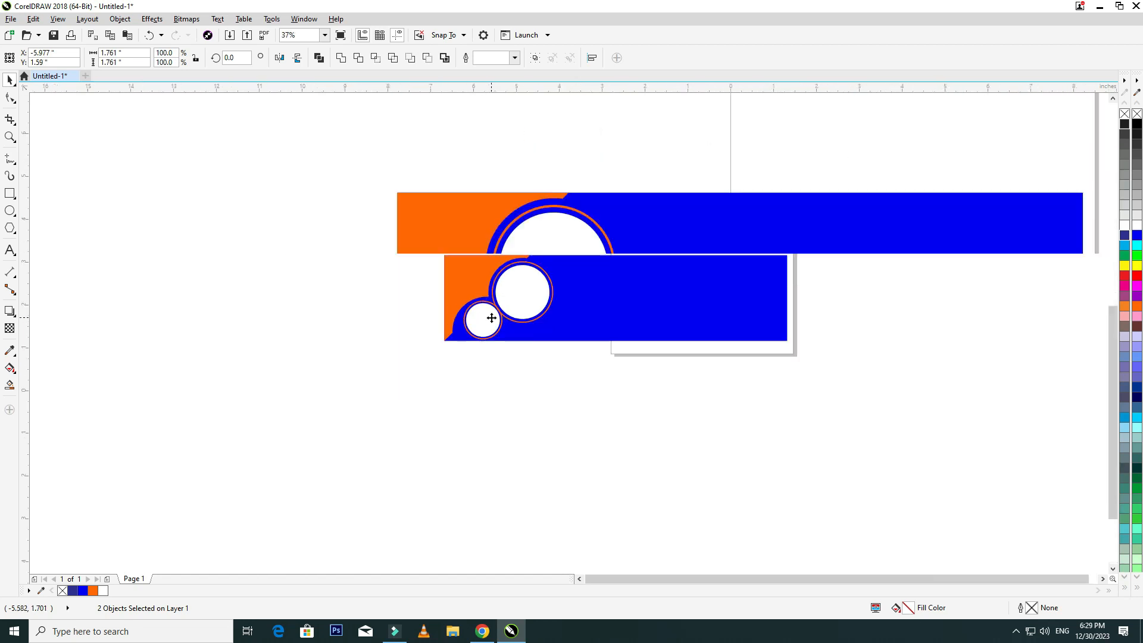
{"action": "left_click_drag", "start_coordinate": [476, 325], "coordinate": [791, 357]}
{"action": "left_click_drag", "start_coordinate": [551, 444], "coordinate": [351, 221]}
{"action": "left_click_drag", "start_coordinate": [446, 323], "coordinate": [449, 322]}
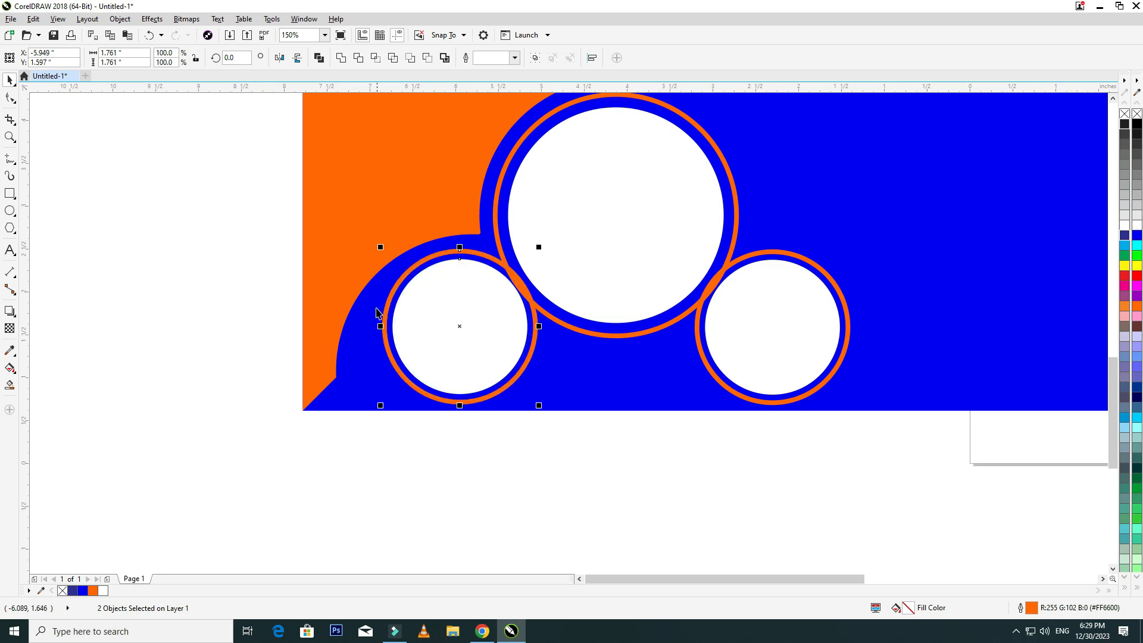
{"action": "left_click", "coordinate": [559, 471]}
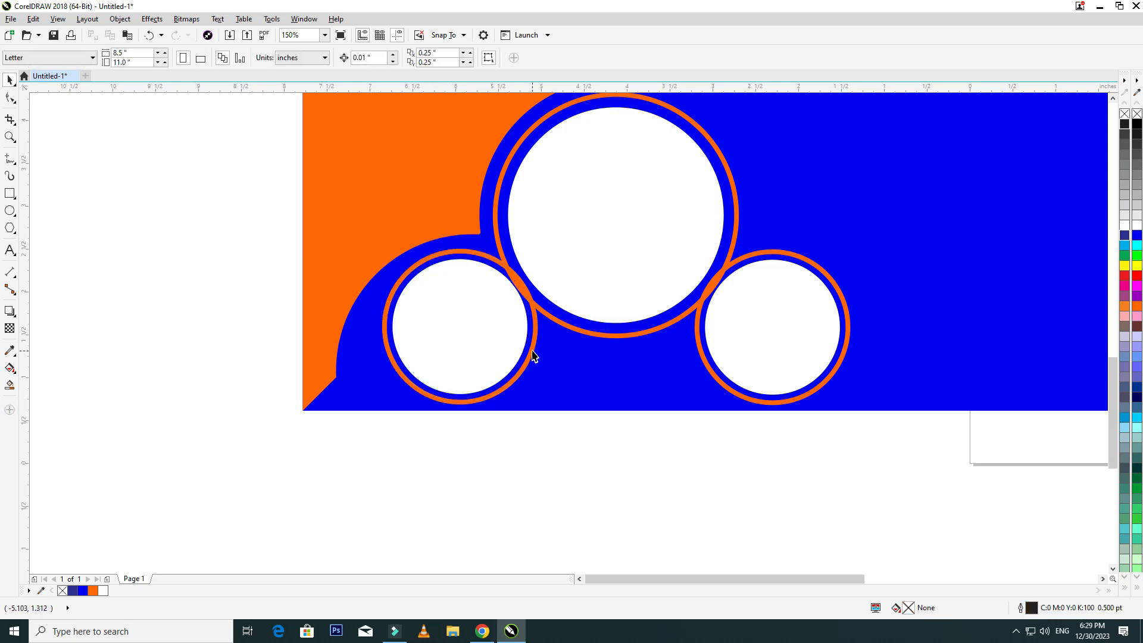
- Place the burger photo inside the large white circle with PowerClip
{"action": "scroll", "coordinate": [533, 357], "scroll_direction": "down", "scroll_amount": 4}
{"action": "scroll", "coordinate": [545, 216], "scroll_direction": "down", "scroll_amount": 4}
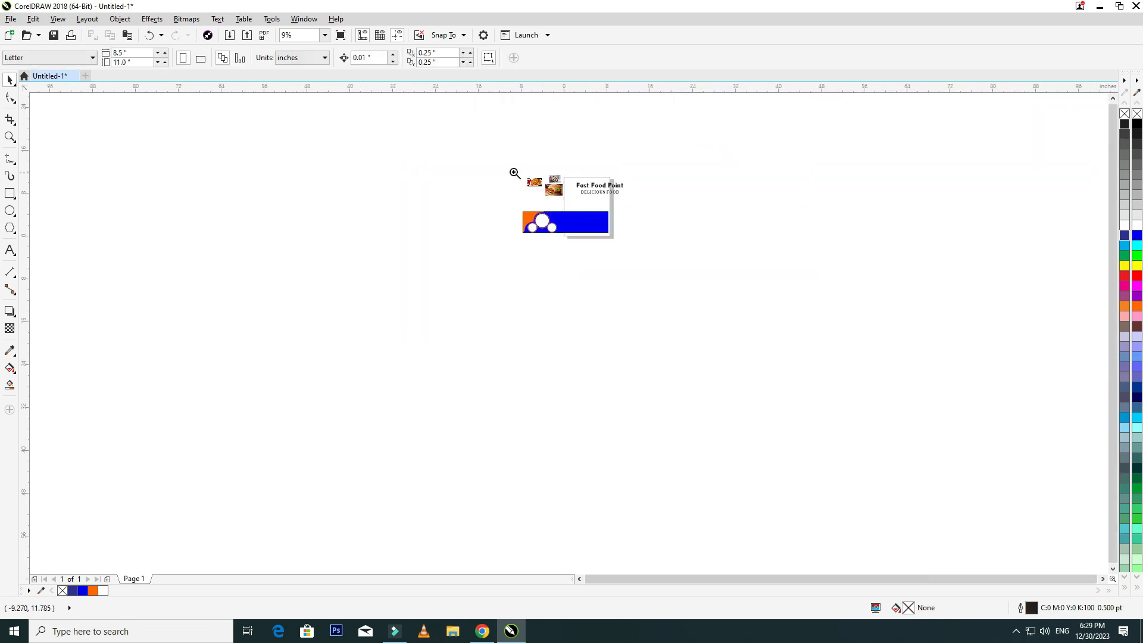
{"action": "scroll", "coordinate": [628, 245], "scroll_direction": "up", "scroll_amount": 5}
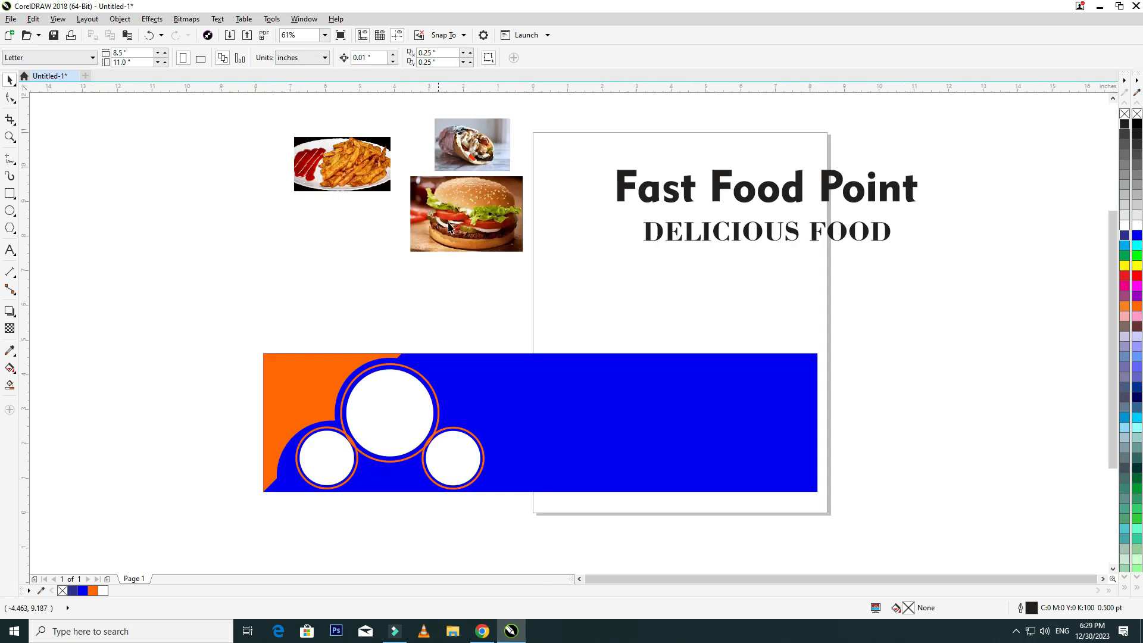
{"action": "right_click", "coordinate": [456, 219]}
{"action": "left_click", "coordinate": [488, 228]}
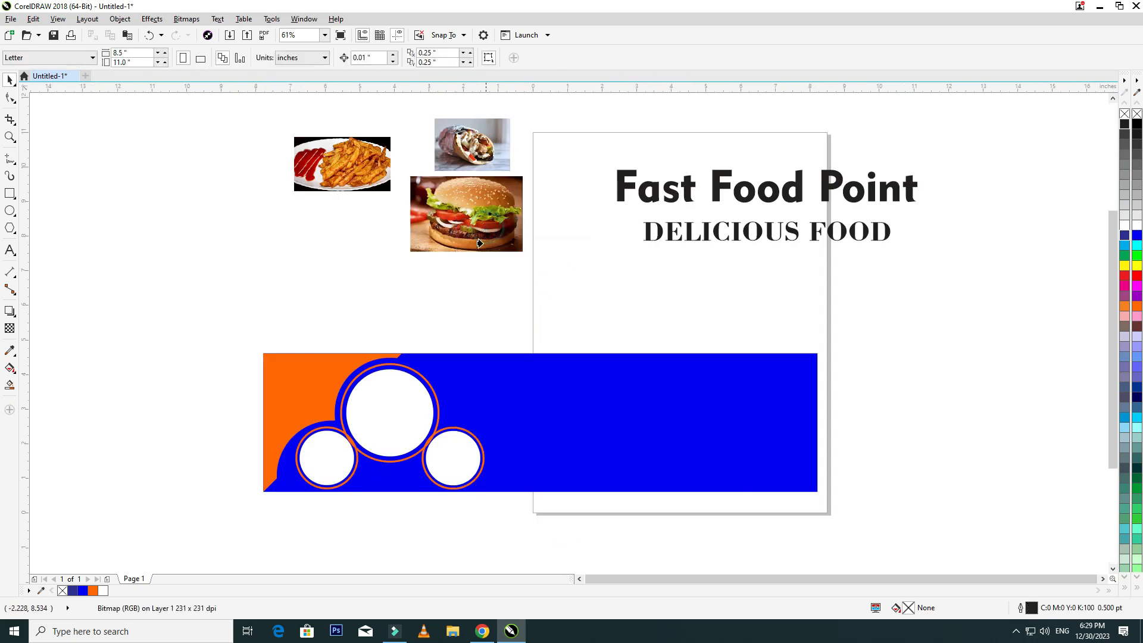
{"action": "left_click", "coordinate": [401, 400]}
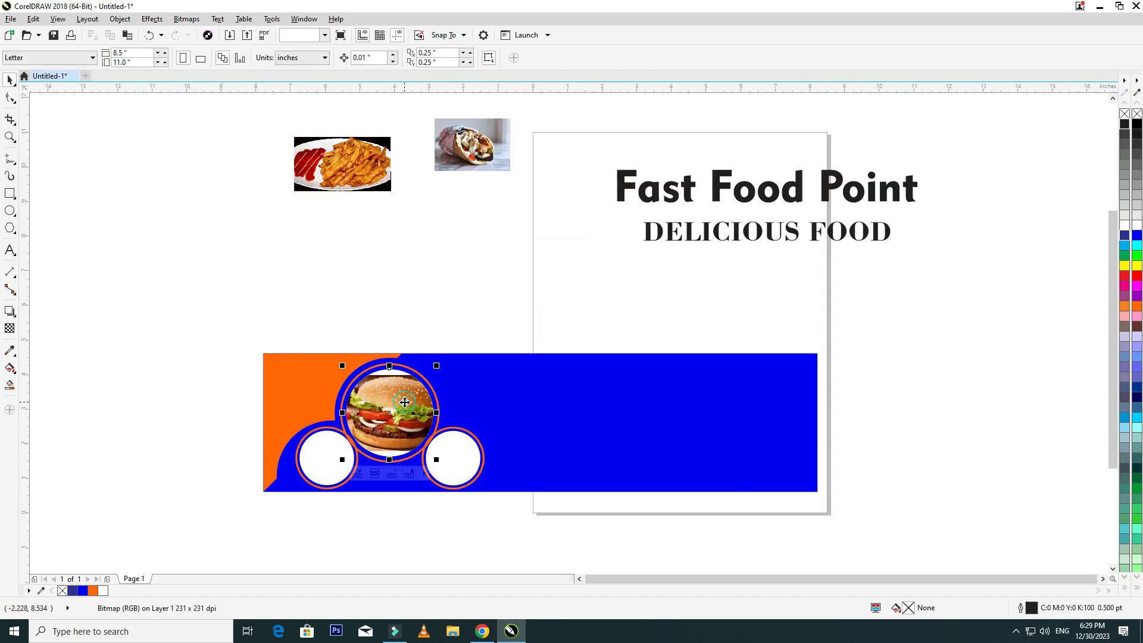
- PowerClip the wrap photo into the small lower-right circle and the fries photo into the small lower-left circle
{"action": "right_click", "coordinate": [459, 158]}
{"action": "left_click", "coordinate": [479, 182]}
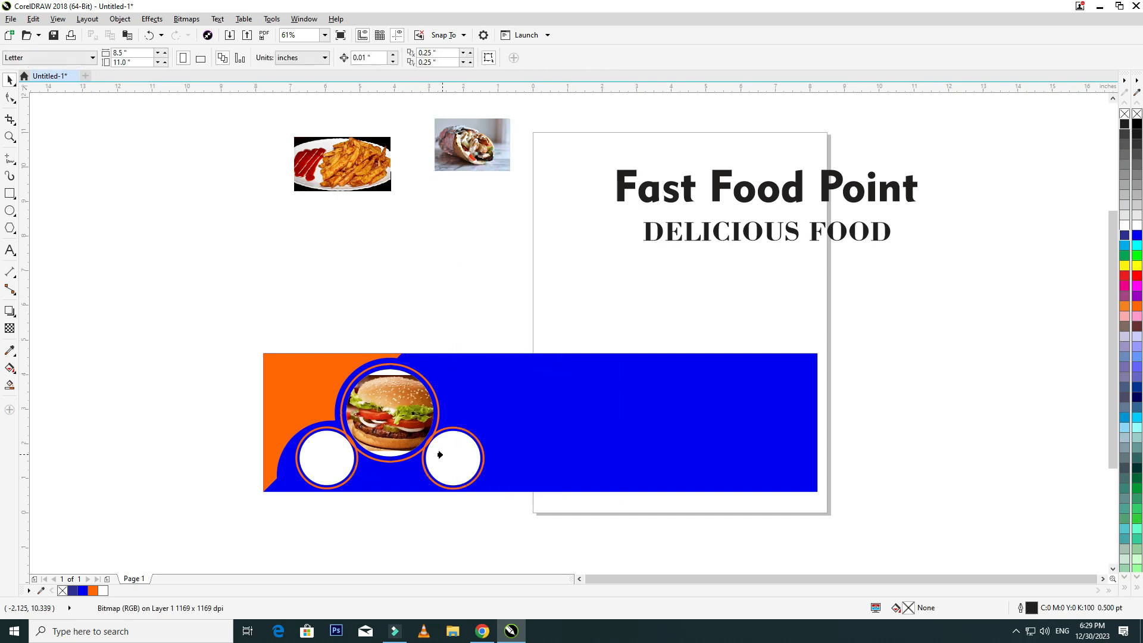
{"action": "left_click", "coordinate": [448, 454]}
{"action": "right_click", "coordinate": [350, 173]}
{"action": "left_click", "coordinate": [375, 179]}
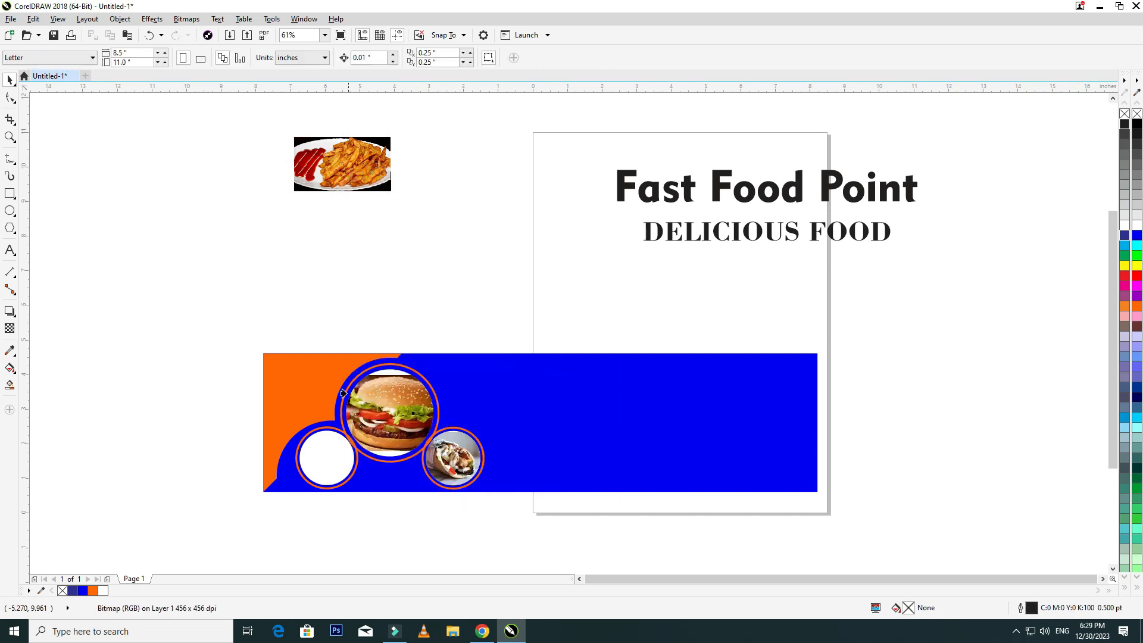
{"action": "left_click", "coordinate": [335, 455]}
- Edit the large circle's PowerClip, enlarging the burger photo to about 3.9 inches wide and repositioning it to fill the circle
{"action": "left_click", "coordinate": [396, 420]}
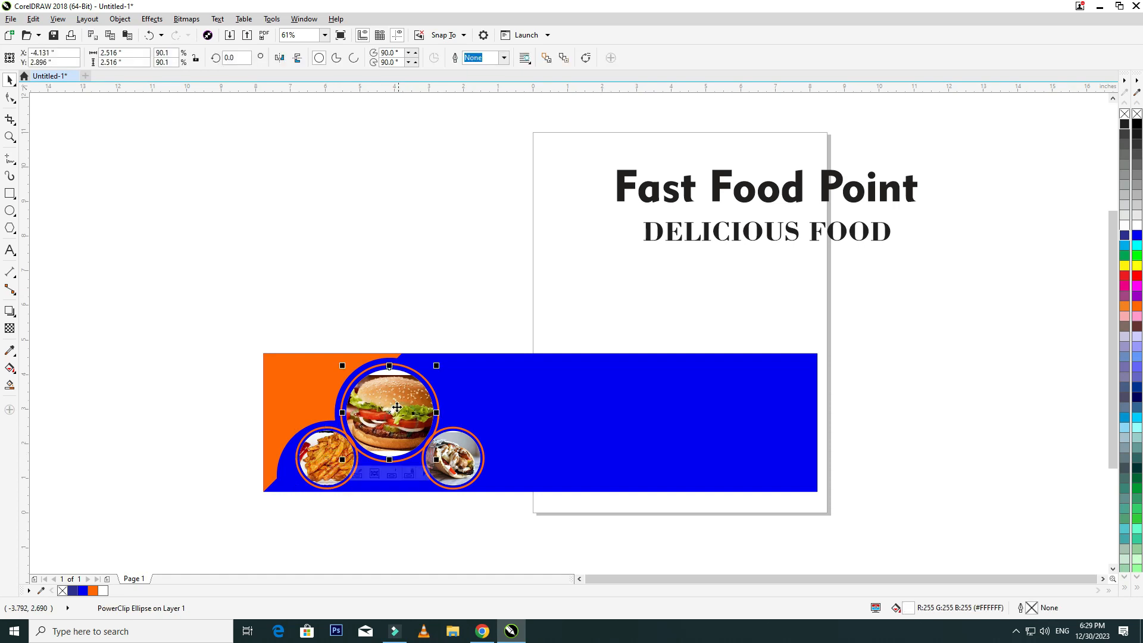
{"action": "key", "text": "F2"}
{"action": "left_click_drag", "start_coordinate": [231, 324], "coordinate": [530, 530]}
{"action": "right_click", "coordinate": [571, 238]}
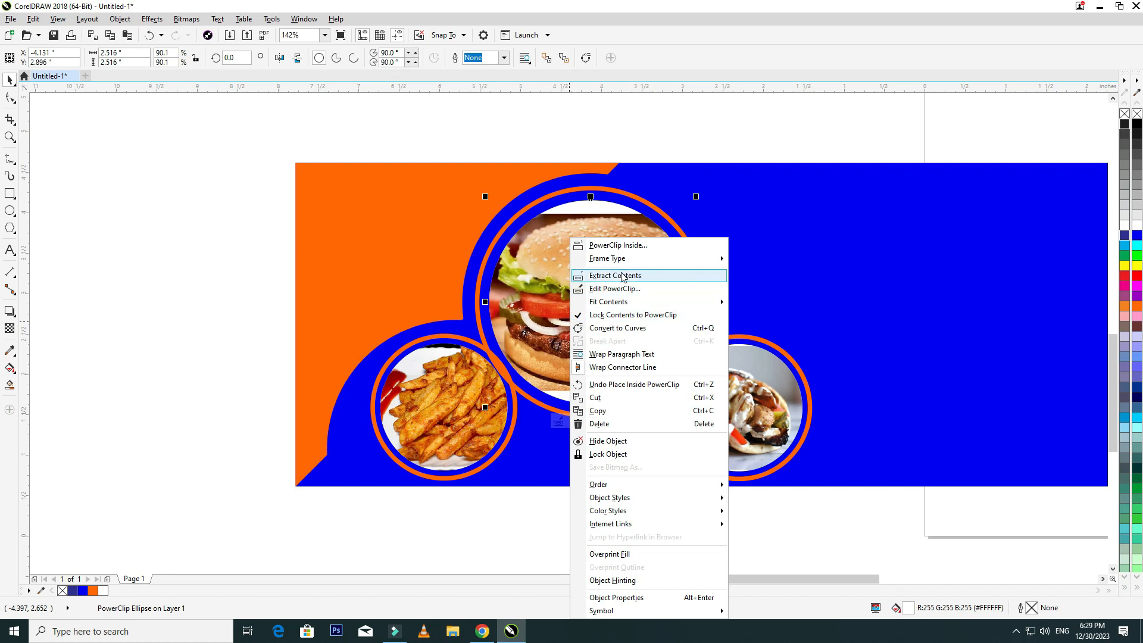
{"action": "left_click", "coordinate": [624, 290]}
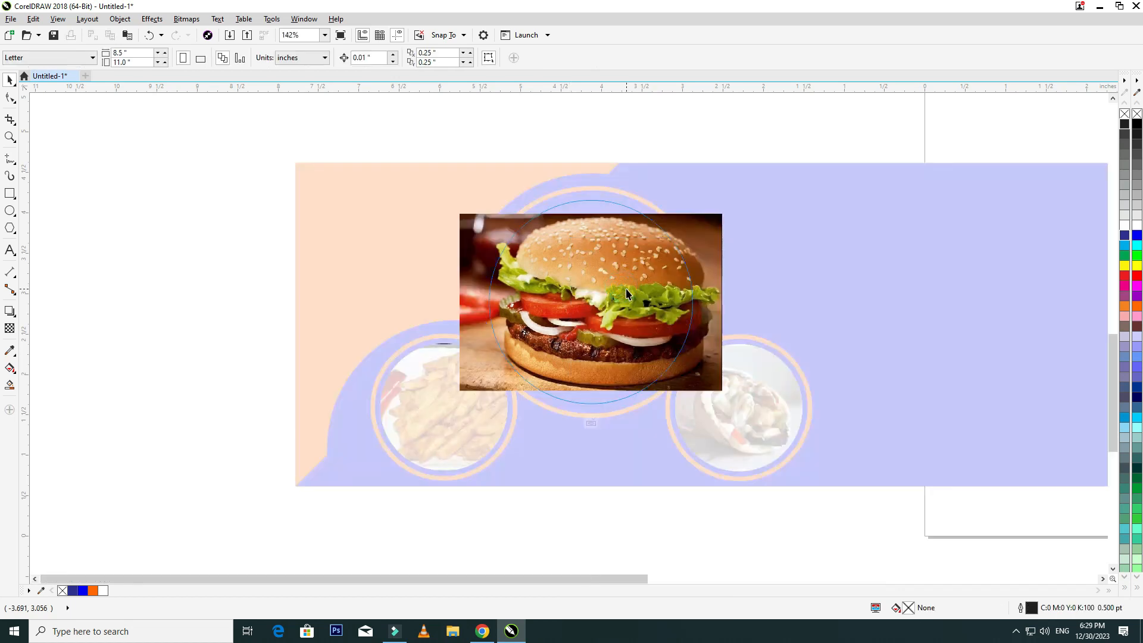
{"action": "left_click_drag", "start_coordinate": [727, 210], "coordinate": [761, 191]}
{"action": "left_click_drag", "start_coordinate": [657, 293], "coordinate": [638, 294]}
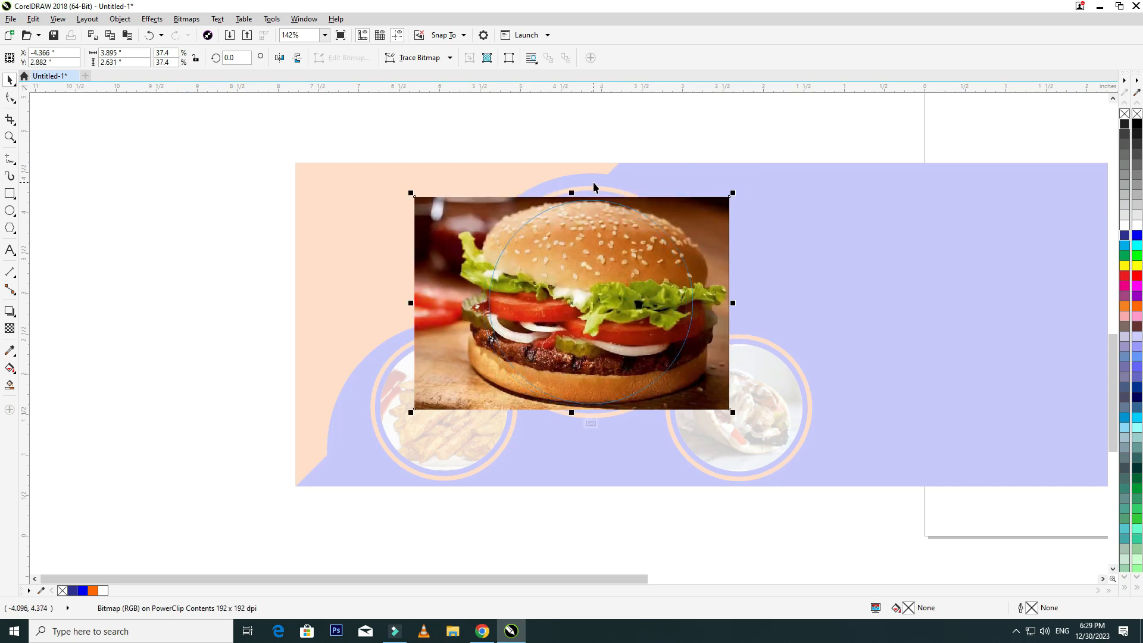
{"action": "left_click", "coordinate": [591, 422]}
- Edit the lower-right circle's PowerClip and enlarge the wrap photo to about 2.55 inches wide
{"action": "left_click", "coordinate": [750, 455]}
{"action": "right_click", "coordinate": [734, 425]}
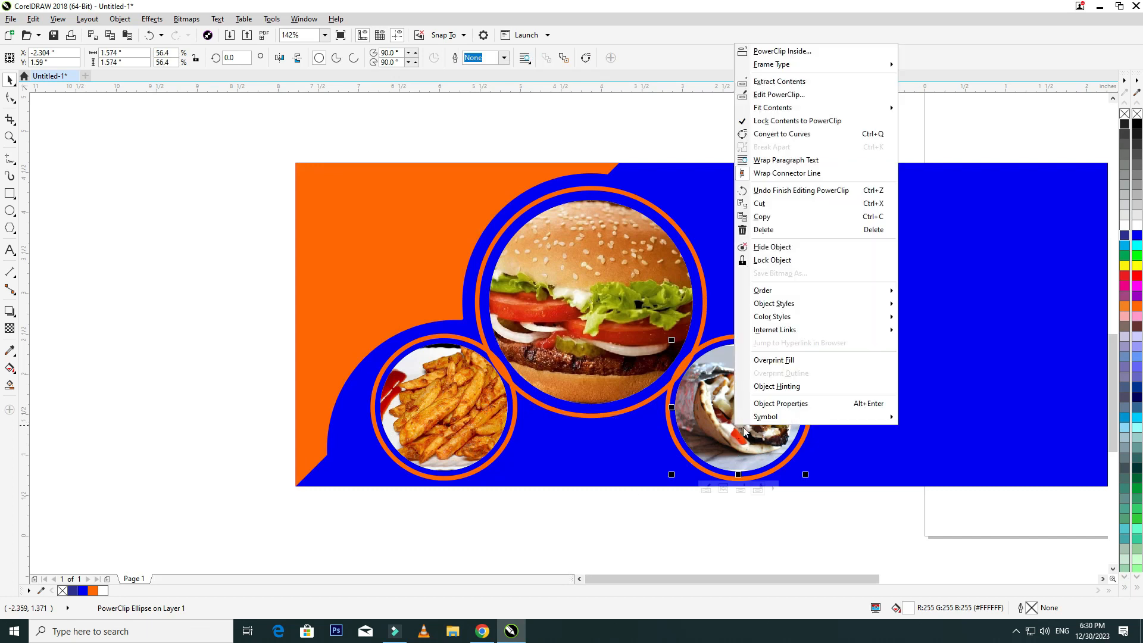
{"action": "left_click", "coordinate": [767, 96]}
{"action": "left_click", "coordinate": [825, 350]}
{"action": "left_click_drag", "start_coordinate": [830, 344], "coordinate": [836, 330]}
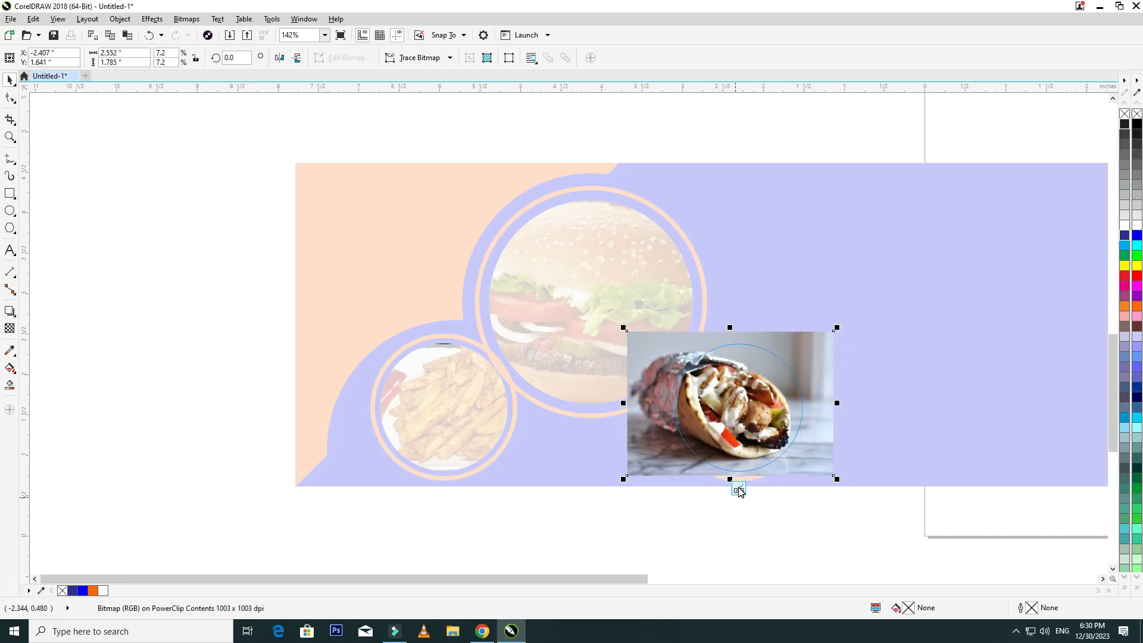
{"action": "left_click", "coordinate": [739, 490]}
- Edit the lower-left circle's PowerClip, enlarging the fries photo to about 3.02 inches wide and repositioning it to fill the circle
{"action": "left_click", "coordinate": [474, 424]}
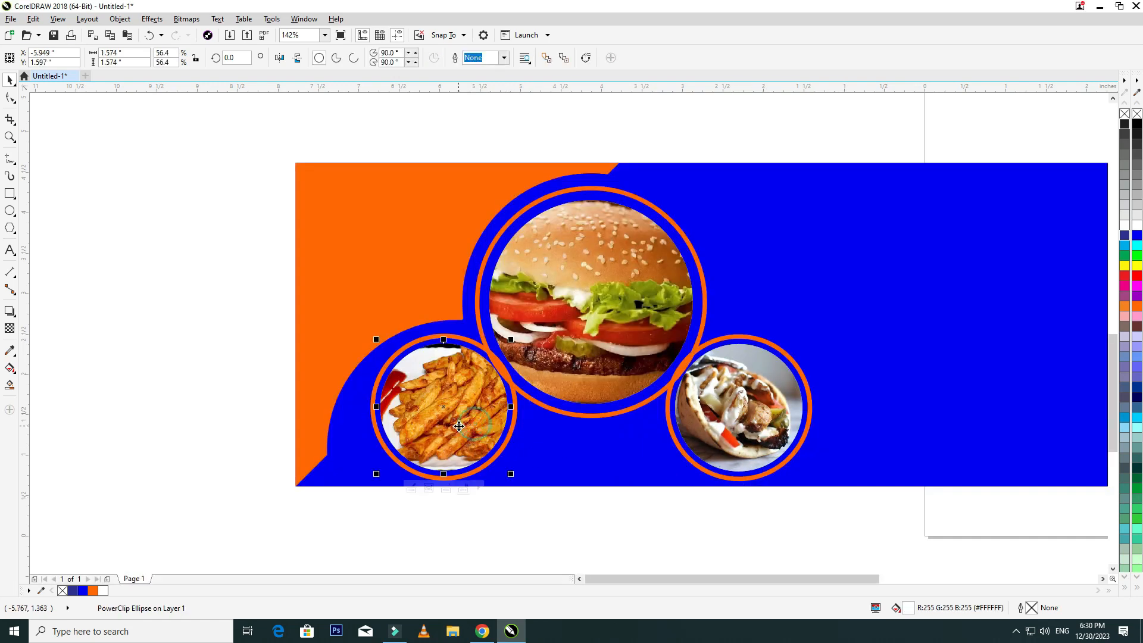
{"action": "right_click", "coordinate": [458, 426]}
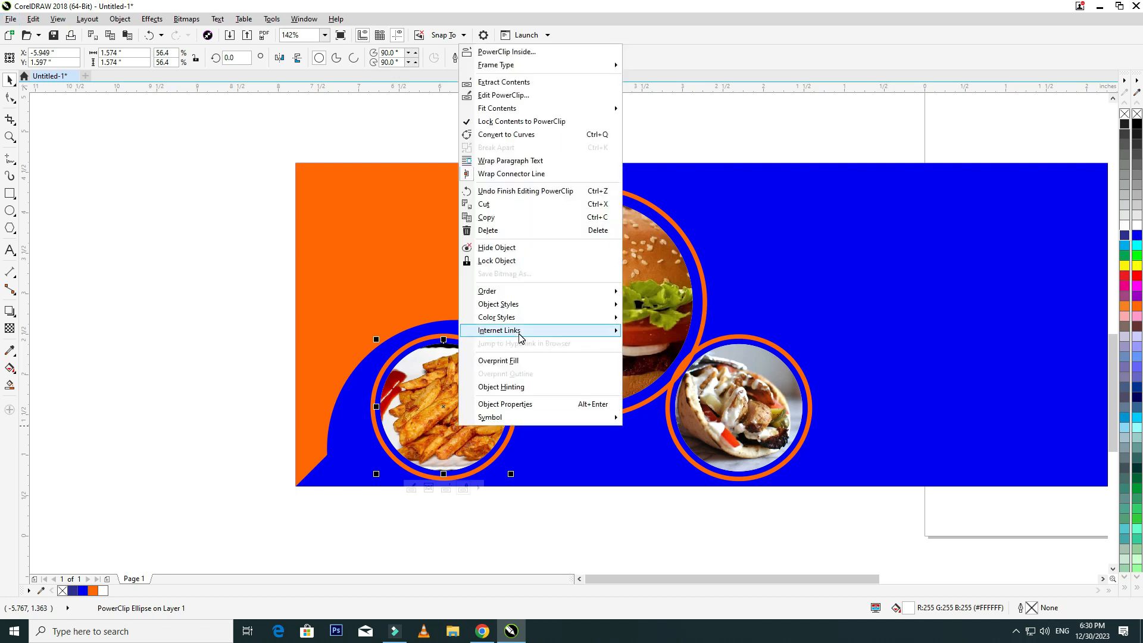
{"action": "left_click", "coordinate": [504, 95]}
{"action": "left_click", "coordinate": [472, 419]}
{"action": "left_click_drag", "start_coordinate": [473, 419], "coordinate": [481, 416]}
{"action": "left_click_drag", "start_coordinate": [567, 340], "coordinate": [578, 337]}
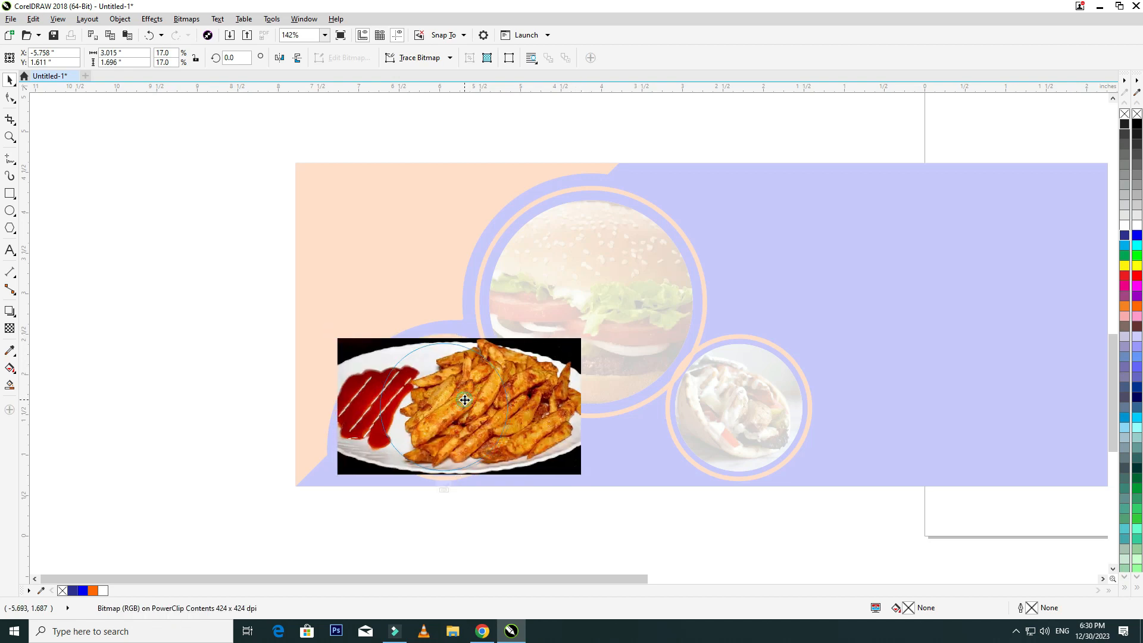
{"action": "left_click_drag", "start_coordinate": [459, 396], "coordinate": [457, 403]}
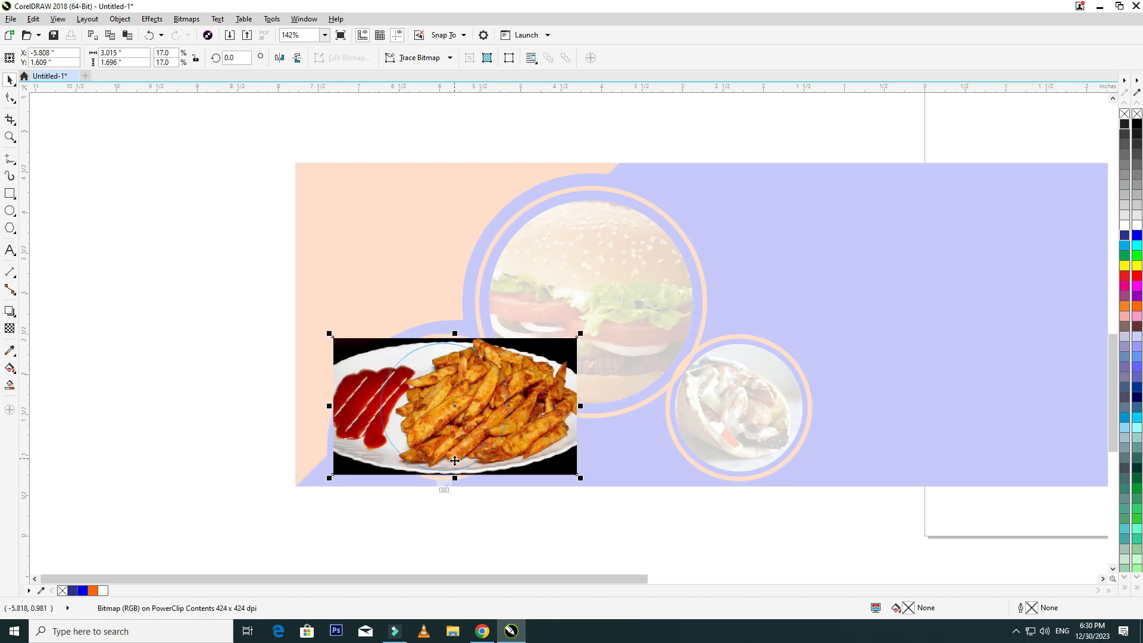
{"action": "left_click", "coordinate": [444, 490]}
{"action": "left_click", "coordinate": [516, 532]}
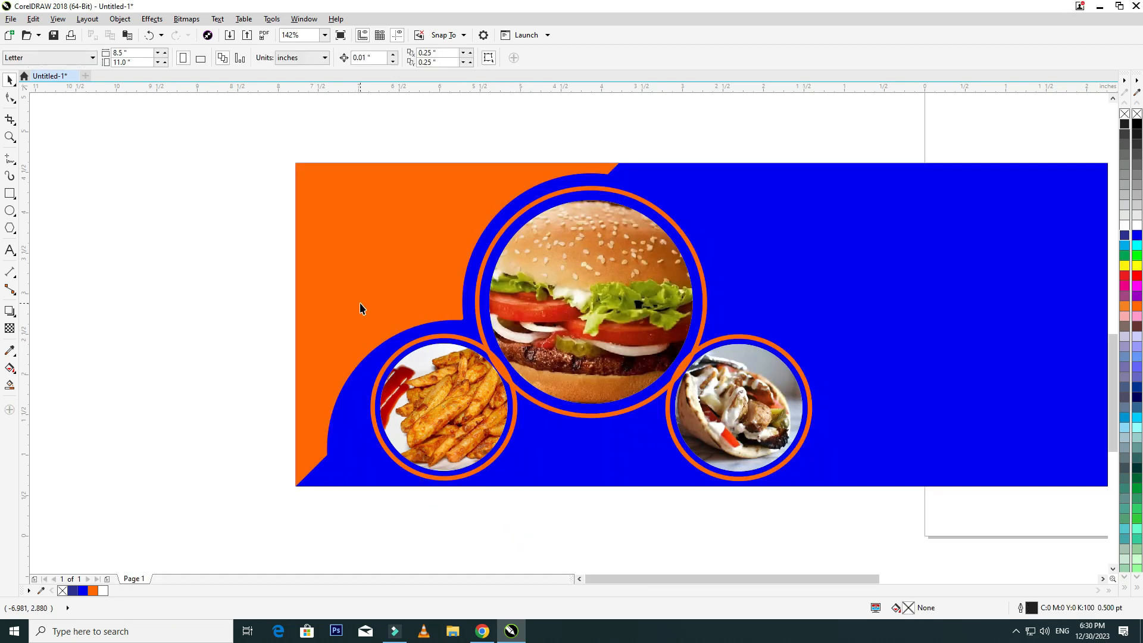
- Weld the three orange rings around the food photos into one continuous outline
{"action": "left_click", "coordinate": [514, 437]}
{"action": "left_click", "coordinate": [561, 413], "text": "shift"}
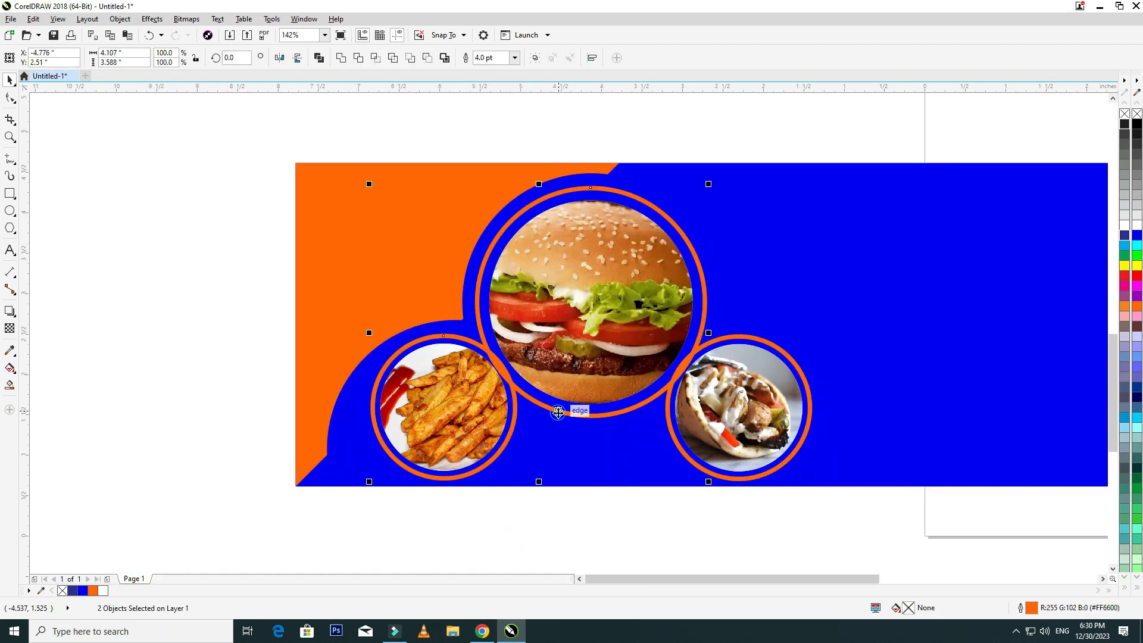
{"action": "left_click", "coordinate": [689, 468], "text": "shift"}
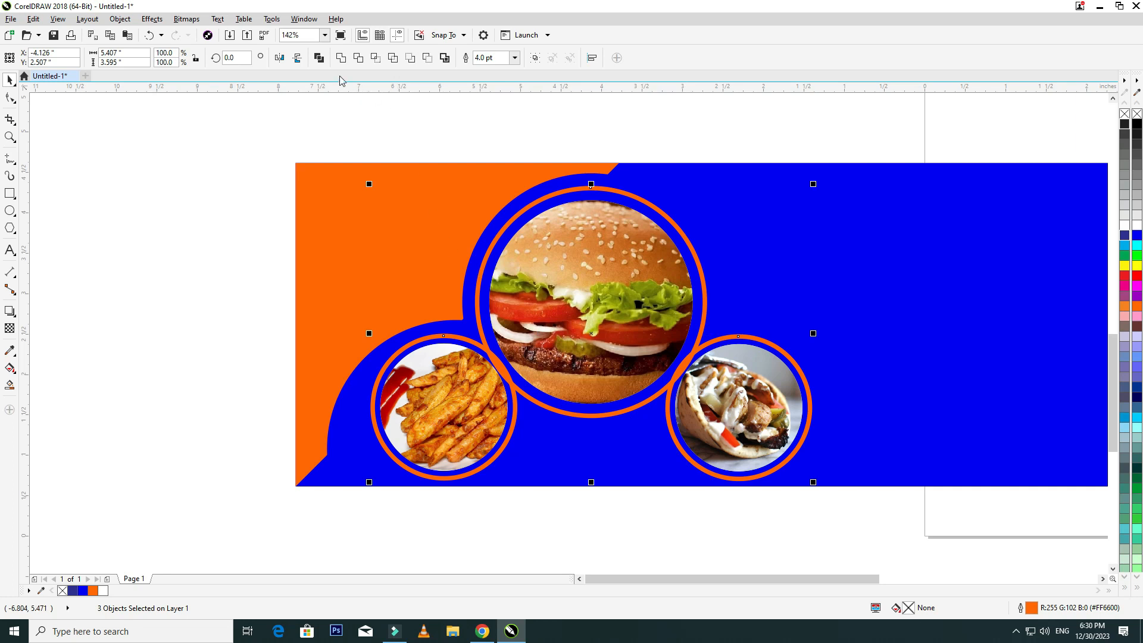
{"action": "left_click", "coordinate": [343, 58]}
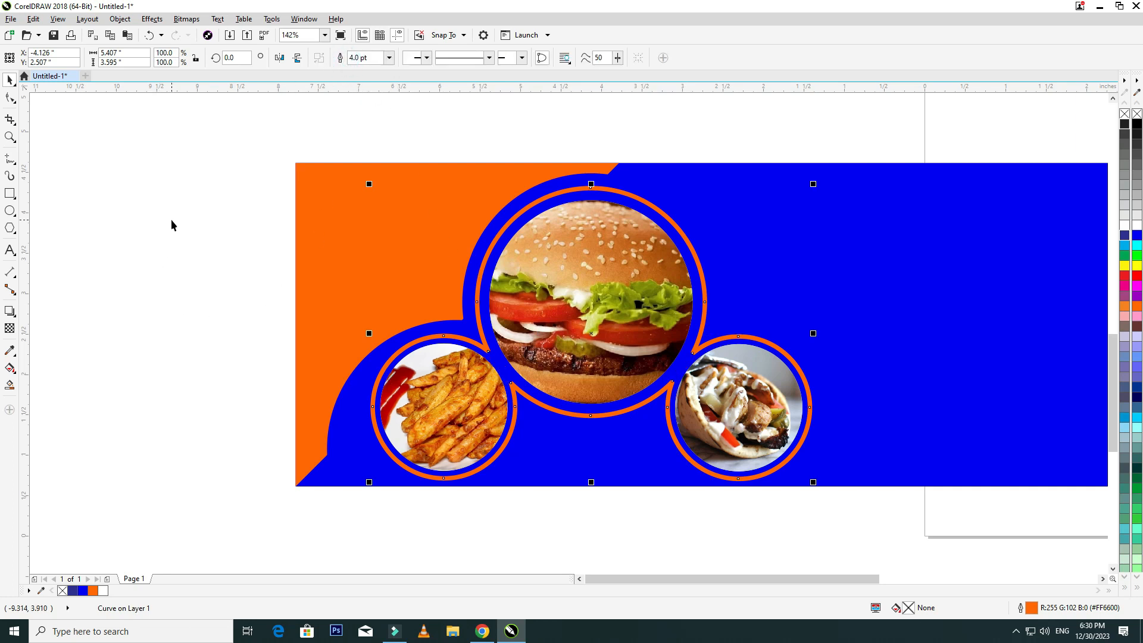
- Draw an L-shaped Bézier line, about 3.47 by 0.52 inches, down from the banner's top edge near its right end and then leftward
{"action": "scroll", "coordinate": [257, 308], "scroll_direction": "down", "scroll_amount": 5}
{"action": "key", "text": "z"}
{"action": "left_click_drag", "start_coordinate": [228, 236], "coordinate": [631, 374]}
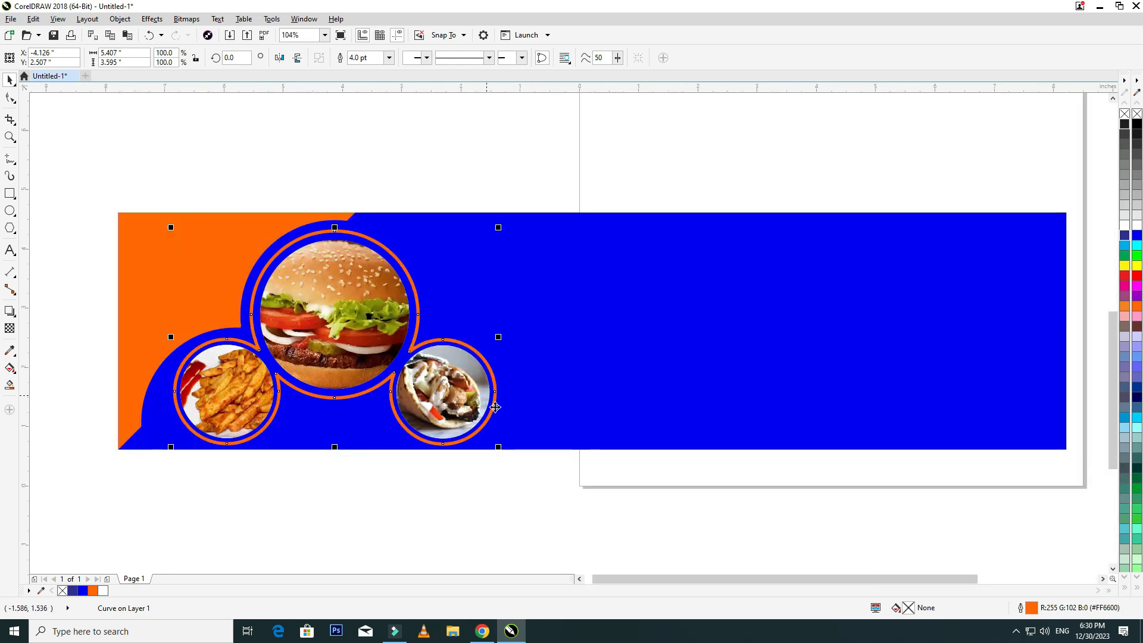
{"action": "left_click", "coordinate": [536, 469]}
{"action": "left_click", "coordinate": [14, 162]}
{"action": "left_click", "coordinate": [14, 163]}
{"action": "left_click", "coordinate": [15, 162]}
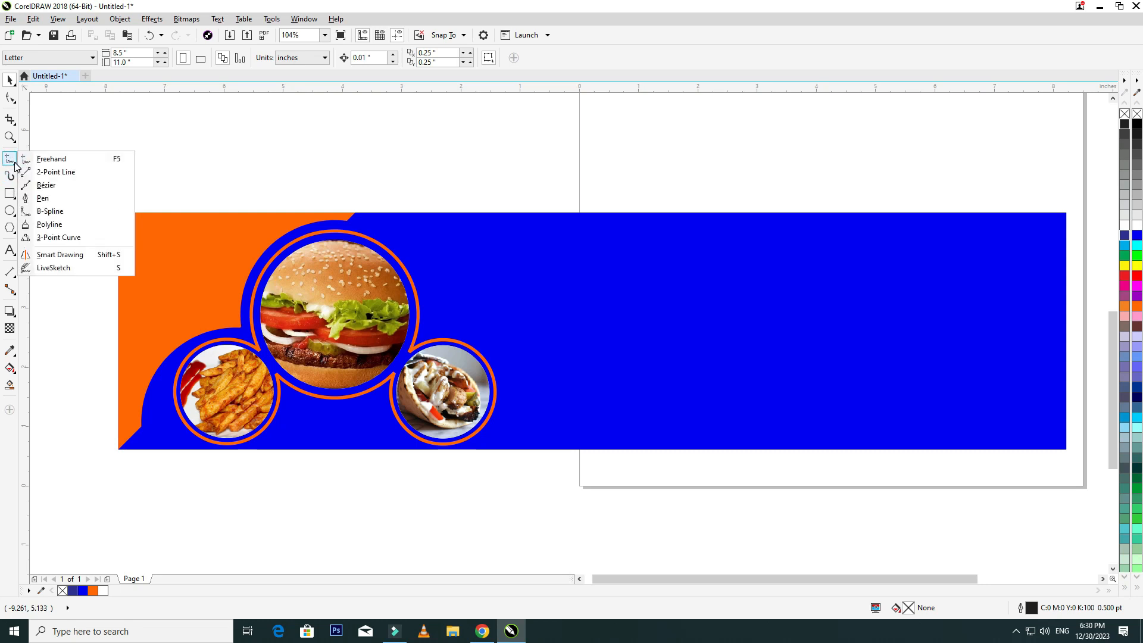
{"action": "left_click", "coordinate": [46, 185]}
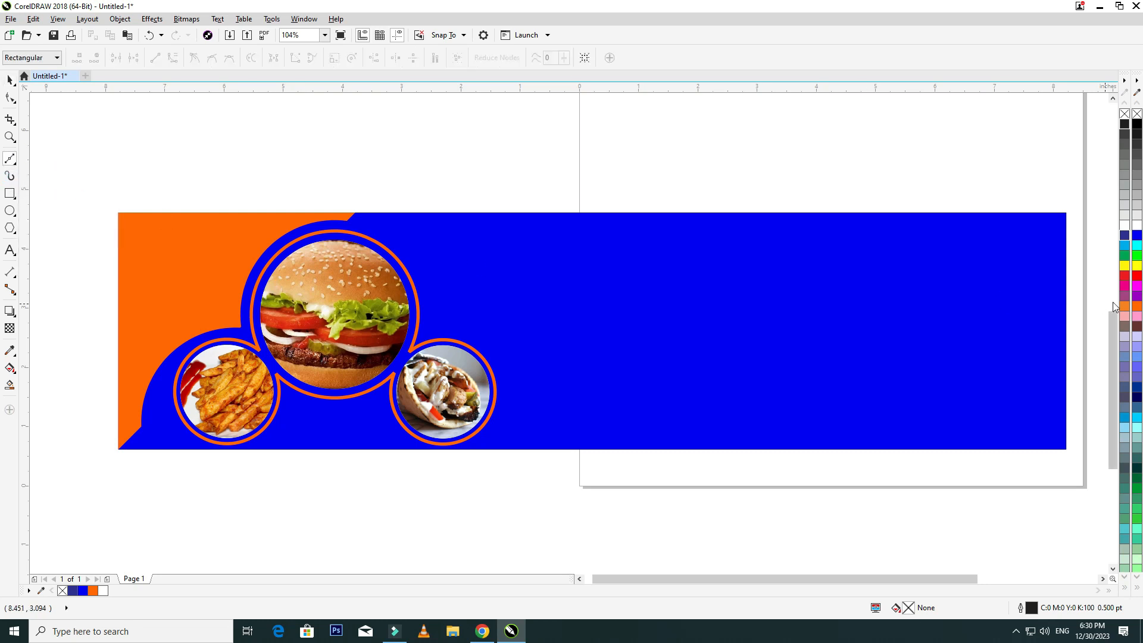
{"action": "left_click", "coordinate": [1017, 213]}
{"action": "left_click", "coordinate": [1017, 247]}
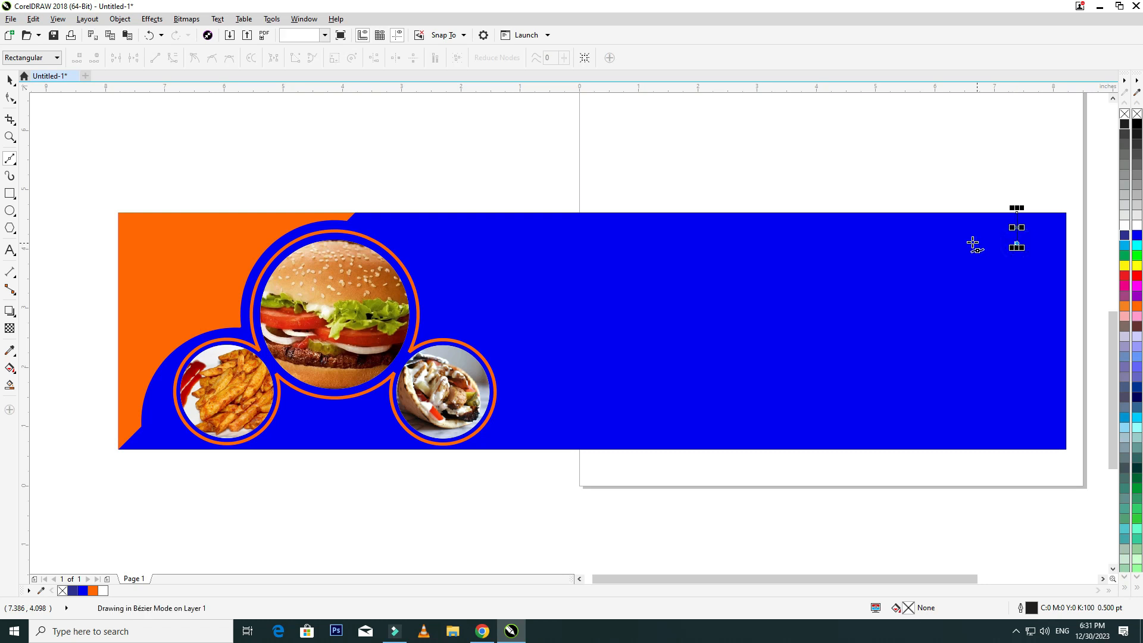
{"action": "left_click", "coordinate": [808, 247]}
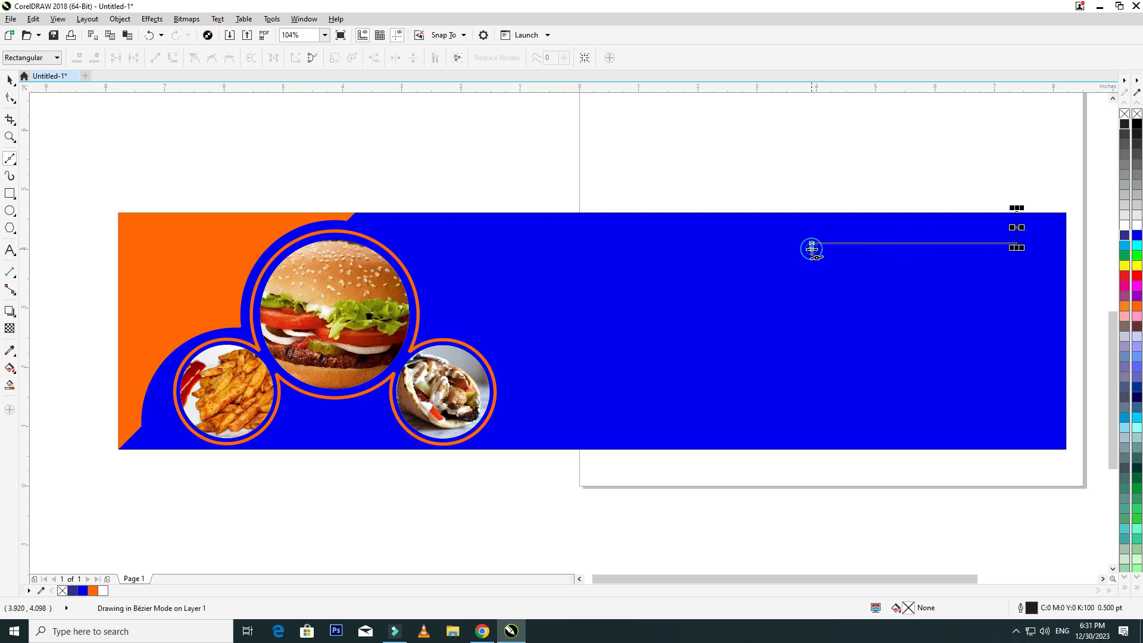
{"action": "key", "text": "space"}
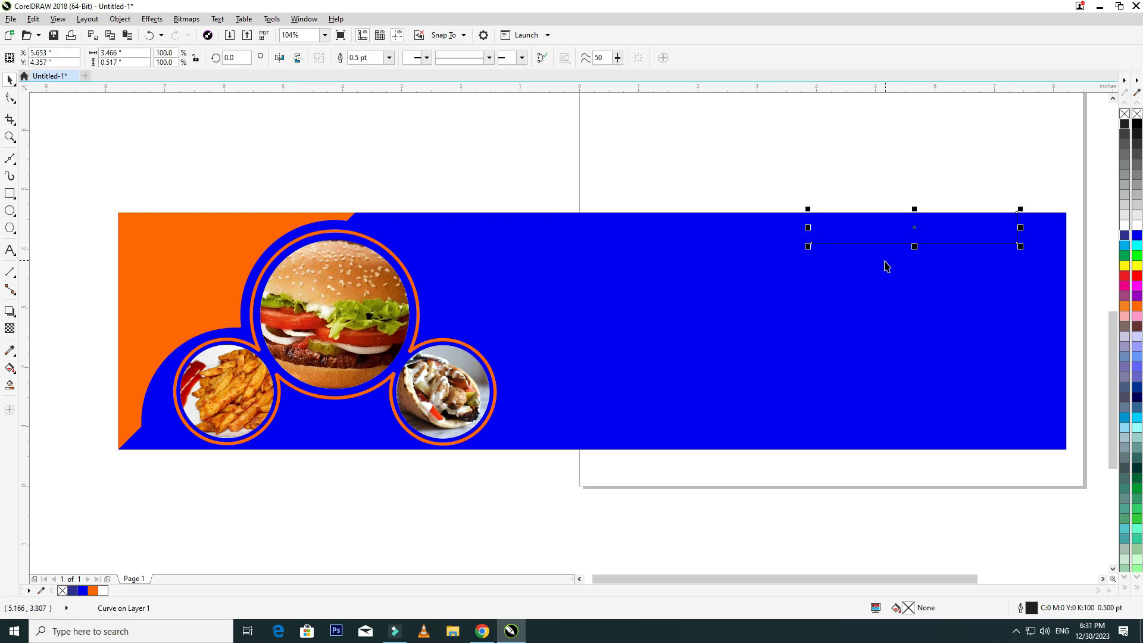
- Give the L-shaped line a 4.0 pt orange outline
{"action": "left_click", "coordinate": [390, 58]}
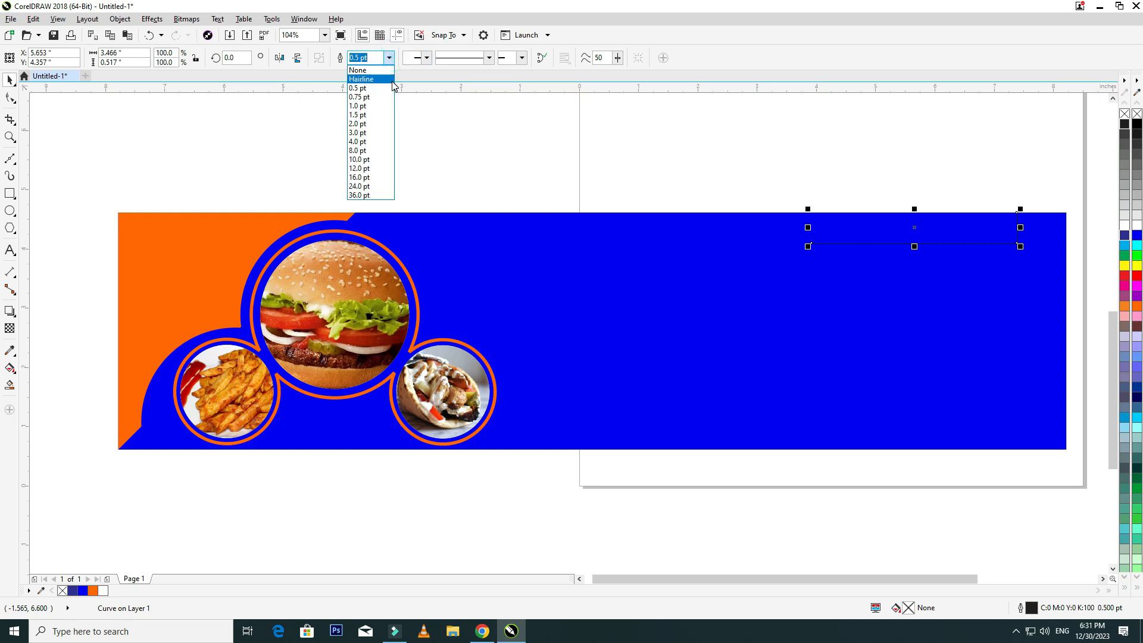
{"action": "left_click", "coordinate": [369, 142]}
{"action": "right_click", "coordinate": [1124, 306]}
- Copy the orange L-shaped line about 0.25 inch to the right
{"action": "key", "text": "F2"}
{"action": "left_click_drag", "start_coordinate": [740, 171], "coordinate": [1078, 332]}
{"action": "left_click_drag", "start_coordinate": [849, 306], "coordinate": [894, 310]}
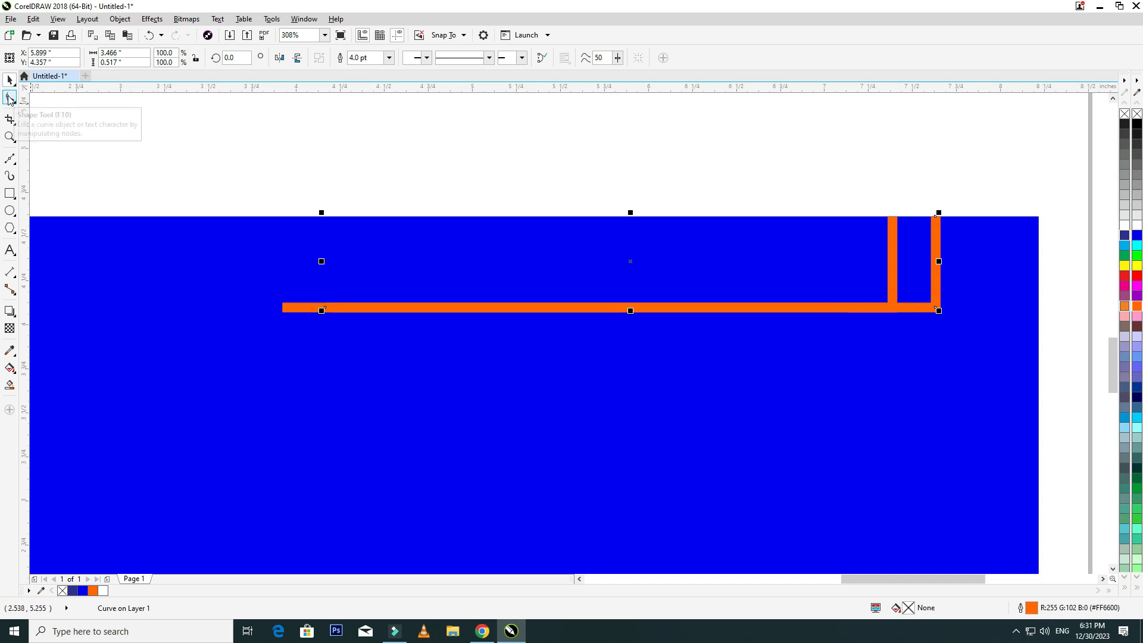
- Lower the copied line's horizontal segment below the original's, making it about 0.77 inch high, and shorten the copy to about 1.46 inches wide
{"action": "left_click", "coordinate": [10, 97]}
{"action": "left_click_drag", "start_coordinate": [962, 276], "coordinate": [283, 357]}
{"action": "left_click_drag", "start_coordinate": [937, 310], "coordinate": [937, 356]}
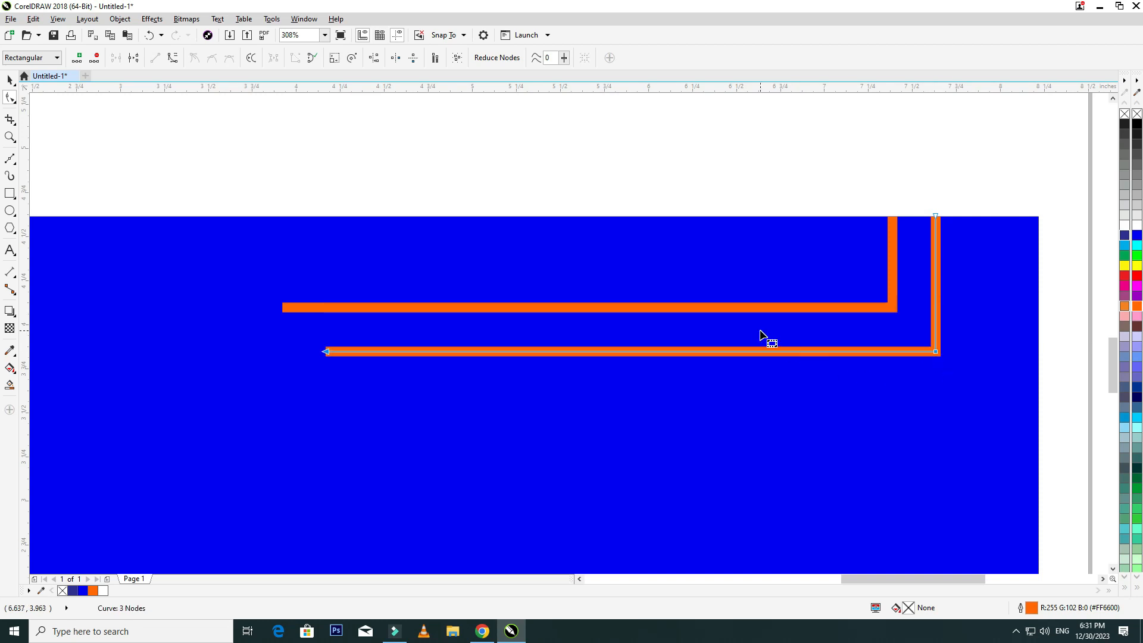
{"action": "key", "text": "space"}
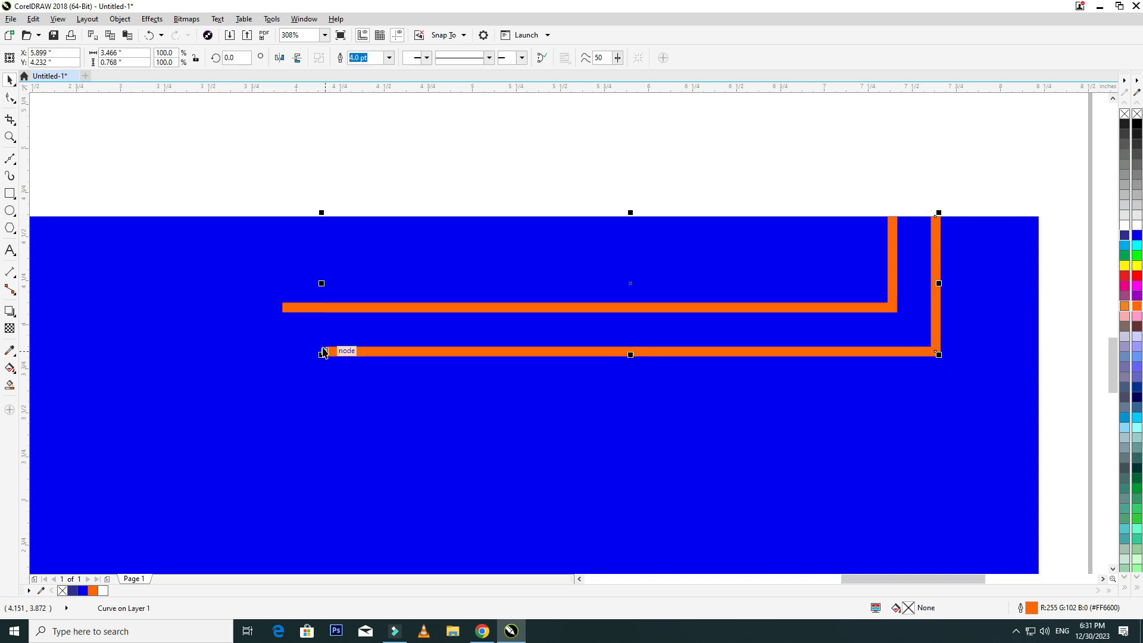
{"action": "left_click_drag", "start_coordinate": [322, 283], "coordinate": [677, 321]}
- Group the two orange L-shaped lines at the banner's top right
{"action": "scroll", "coordinate": [679, 319], "scroll_direction": "down", "scroll_amount": 5}
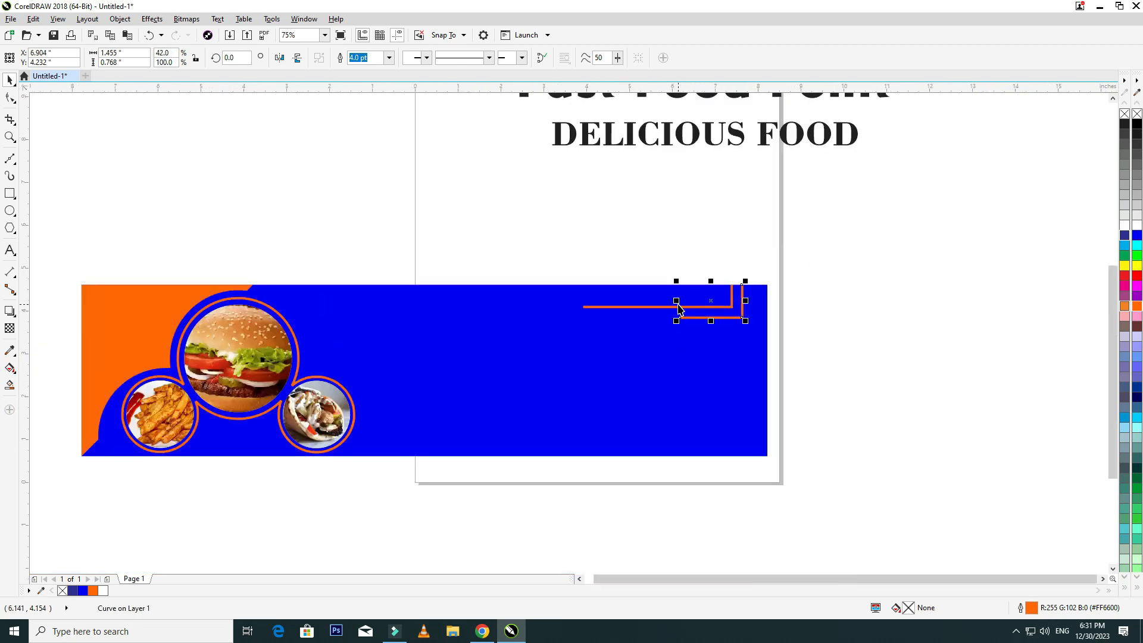
{"action": "left_click", "coordinate": [514, 248]}
{"action": "left_click_drag", "start_coordinate": [513, 249], "coordinate": [780, 348]}
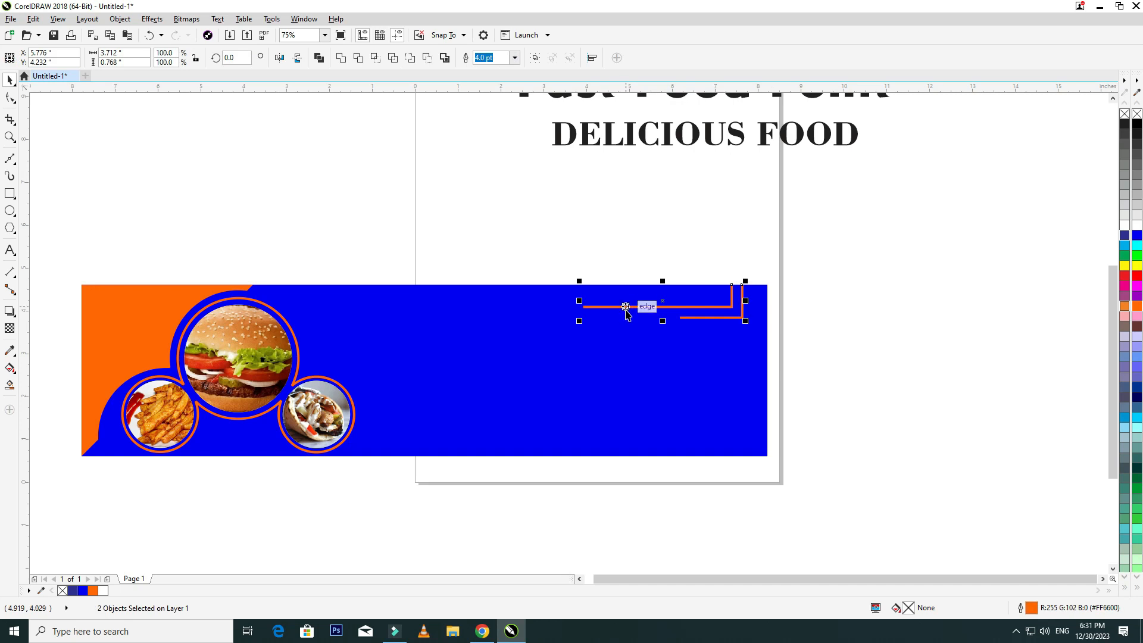
{"action": "right_click", "coordinate": [659, 307]}
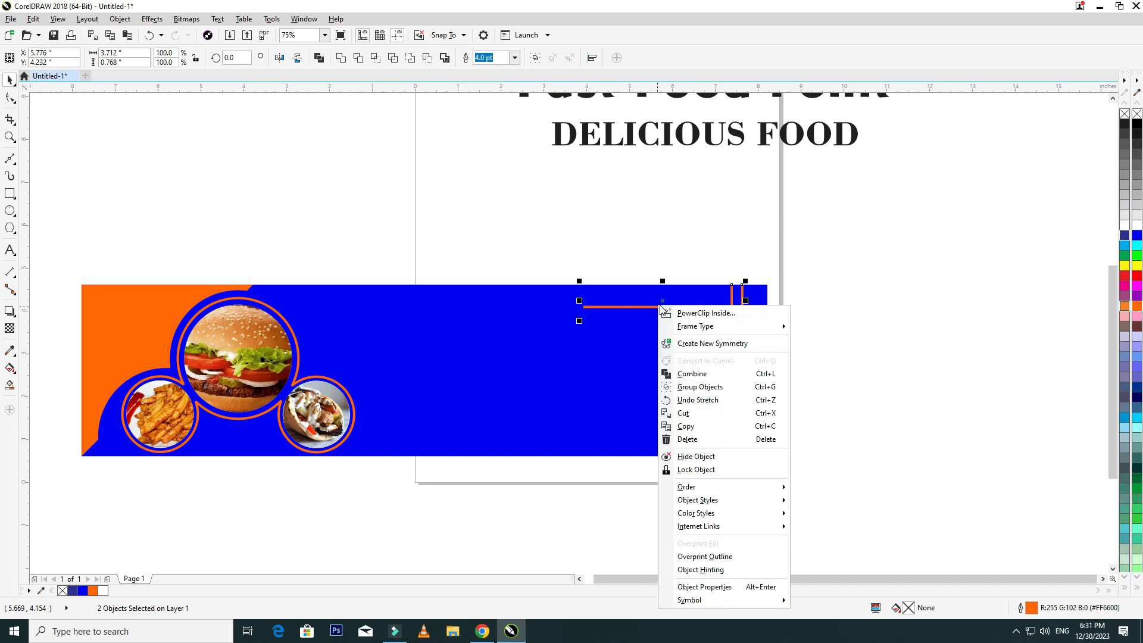
{"action": "left_click", "coordinate": [691, 387]}
- Create a vertically mirrored copy of the grouped lines against the banner's bottom edge, directly below the original
{"action": "left_click", "coordinate": [812, 321]}
{"action": "left_click", "coordinate": [720, 306]}
{"action": "left_click_drag", "start_coordinate": [701, 308], "coordinate": [731, 458]}
{"action": "key", "text": "ctrl+z"}
{"action": "left_click", "coordinate": [803, 418]}
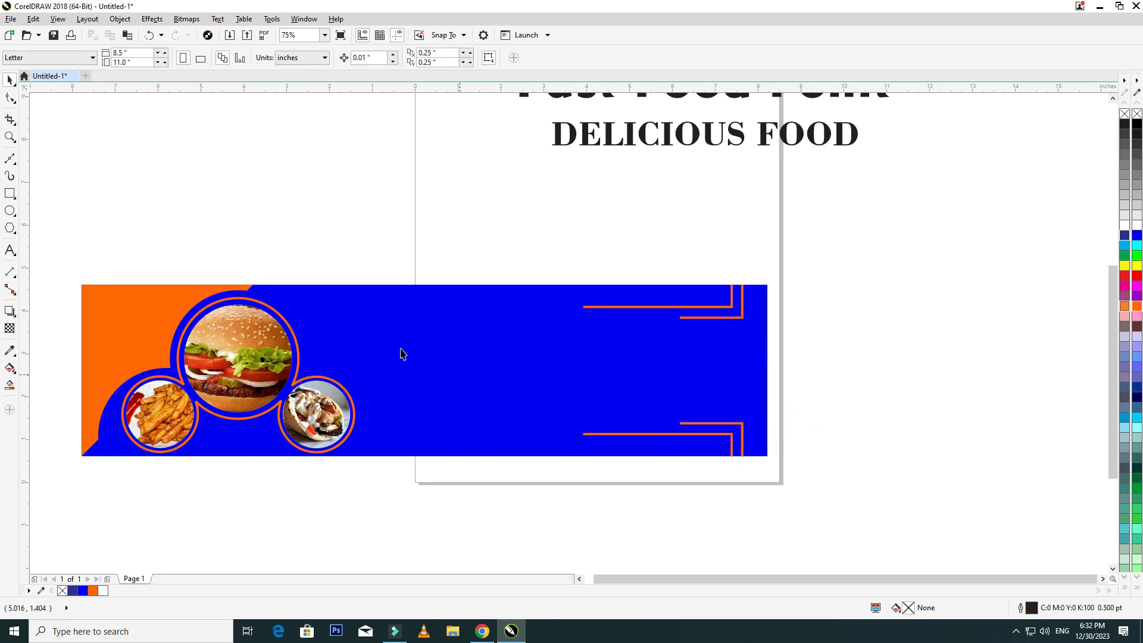
- Move the two heading lines together onto the blue banner and bring them to the front of the page
{"action": "left_click_drag", "start_coordinate": [710, 102], "coordinate": [612, 401]}
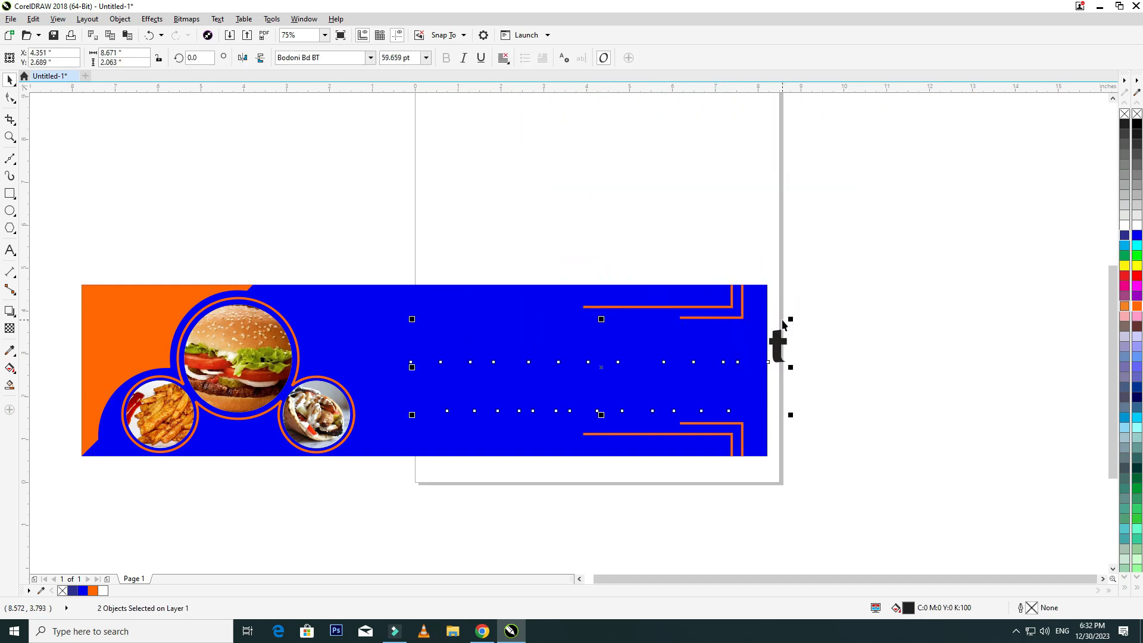
{"action": "right_click", "coordinate": [774, 341]}
{"action": "mouse_move", "coordinate": [802, 261]}
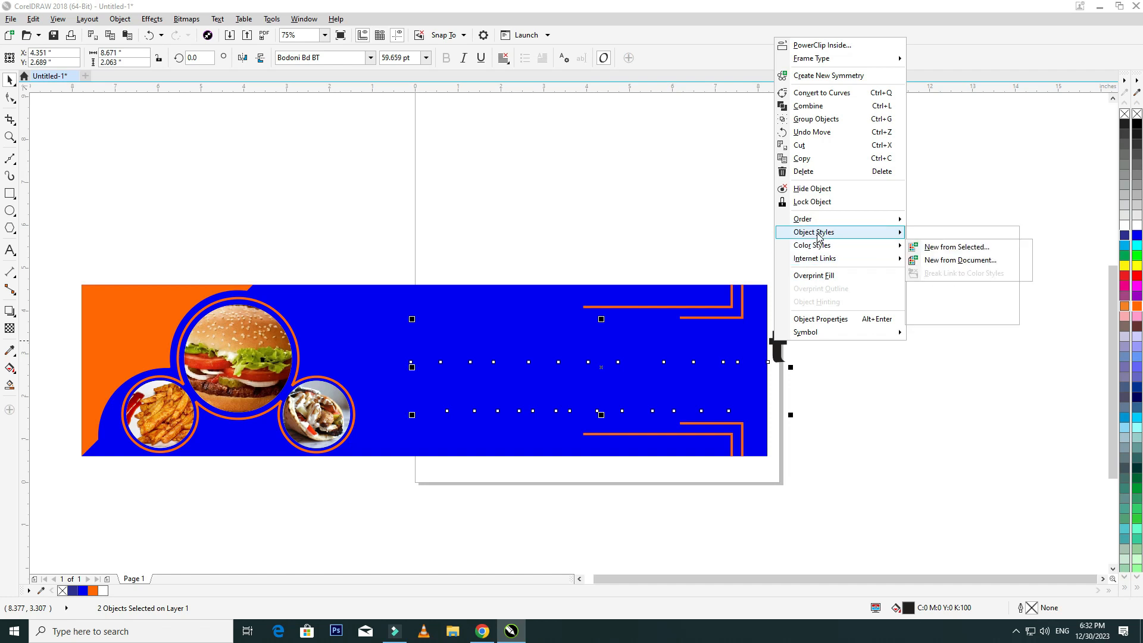
{"action": "mouse_move", "coordinate": [827, 222]}
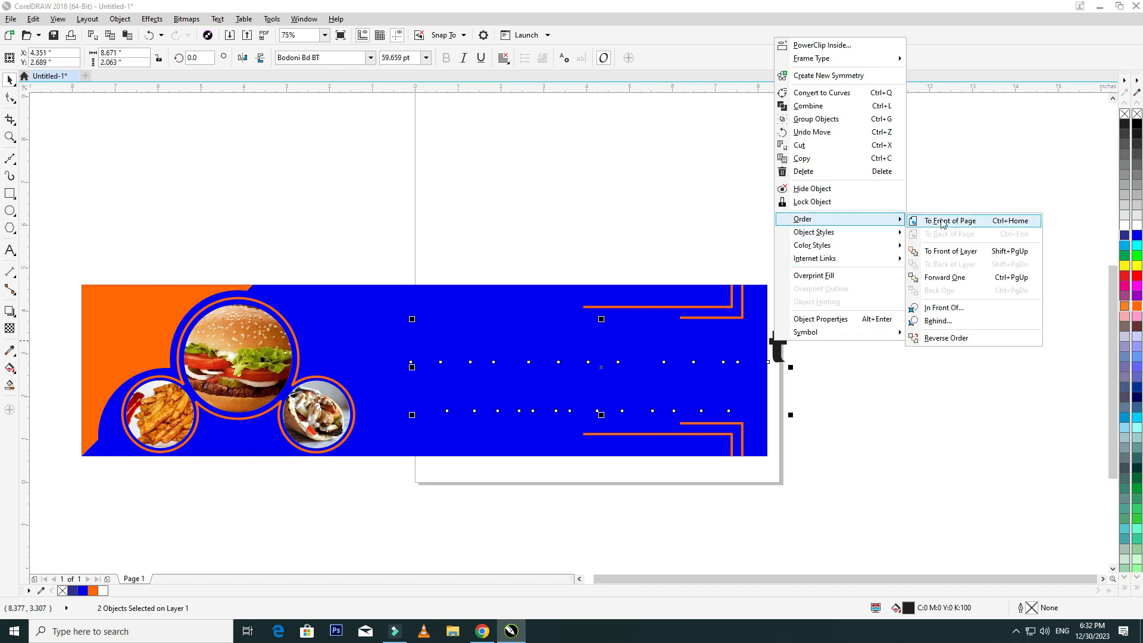
{"action": "left_click", "coordinate": [1005, 221]}
- Scale both headings together to about 6.17 inches wide and place them centrally between the upper and lower orange lines
{"action": "left_click_drag", "start_coordinate": [791, 319], "coordinate": [679, 347]}
{"action": "left_click_drag", "start_coordinate": [610, 362], "coordinate": [617, 350]}
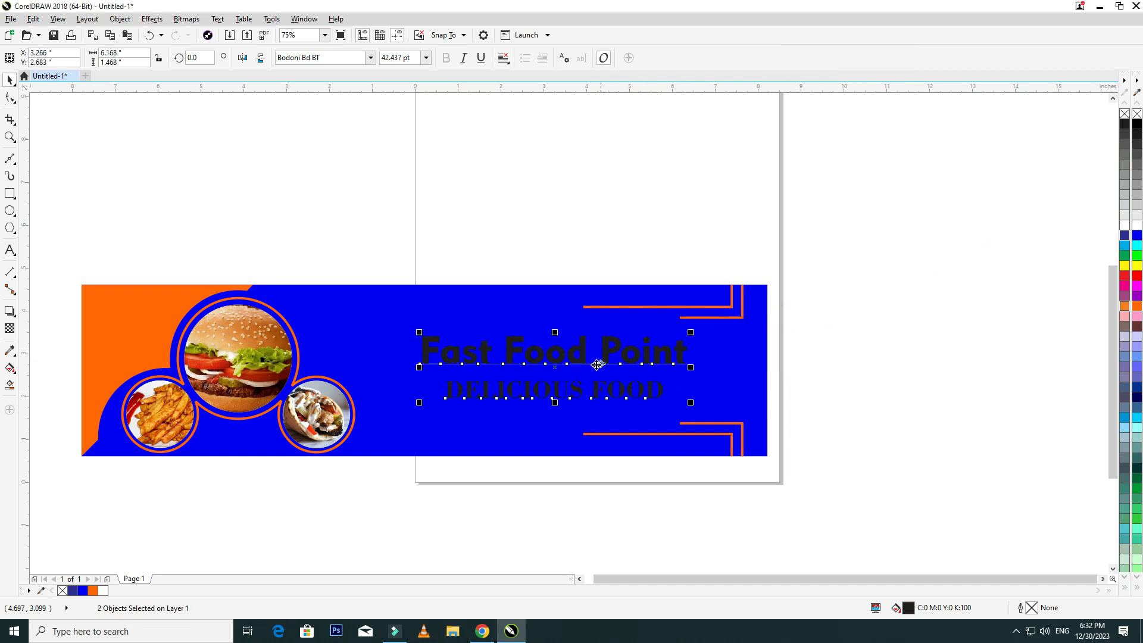
{"action": "left_click", "coordinate": [909, 388]}
- Fill the Fast Food Point heading with white and the DELICIOUS FOOD heading with orange
{"action": "left_click", "coordinate": [680, 354]}
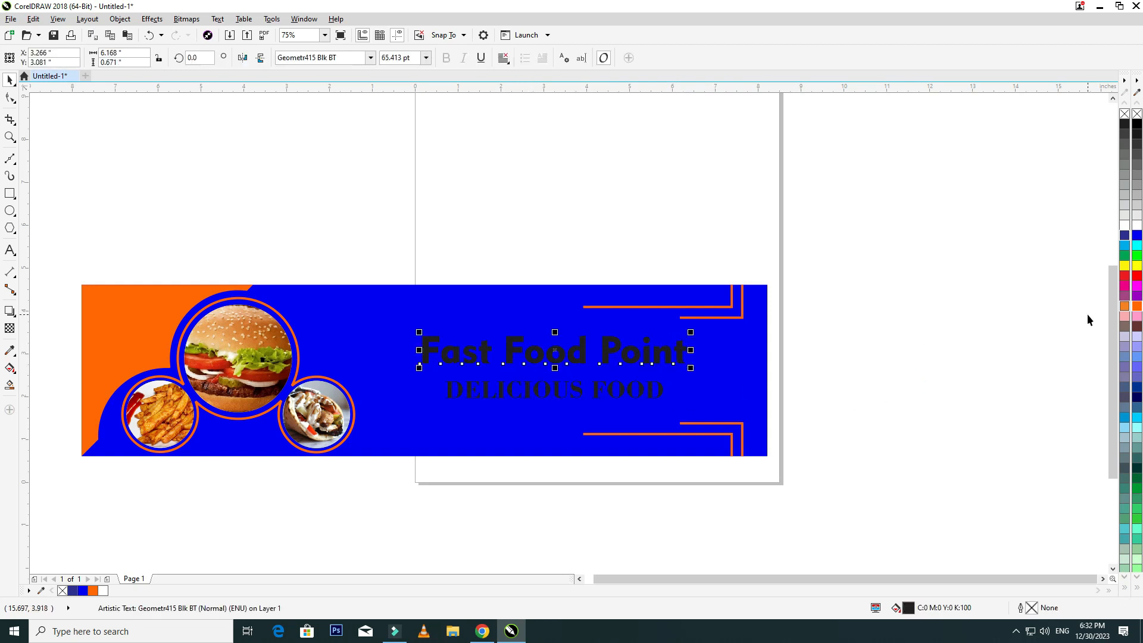
{"action": "left_click", "coordinate": [1137, 225]}
{"action": "left_click", "coordinate": [652, 391]}
{"action": "left_click", "coordinate": [1137, 306]}
{"action": "left_click", "coordinate": [891, 361]}
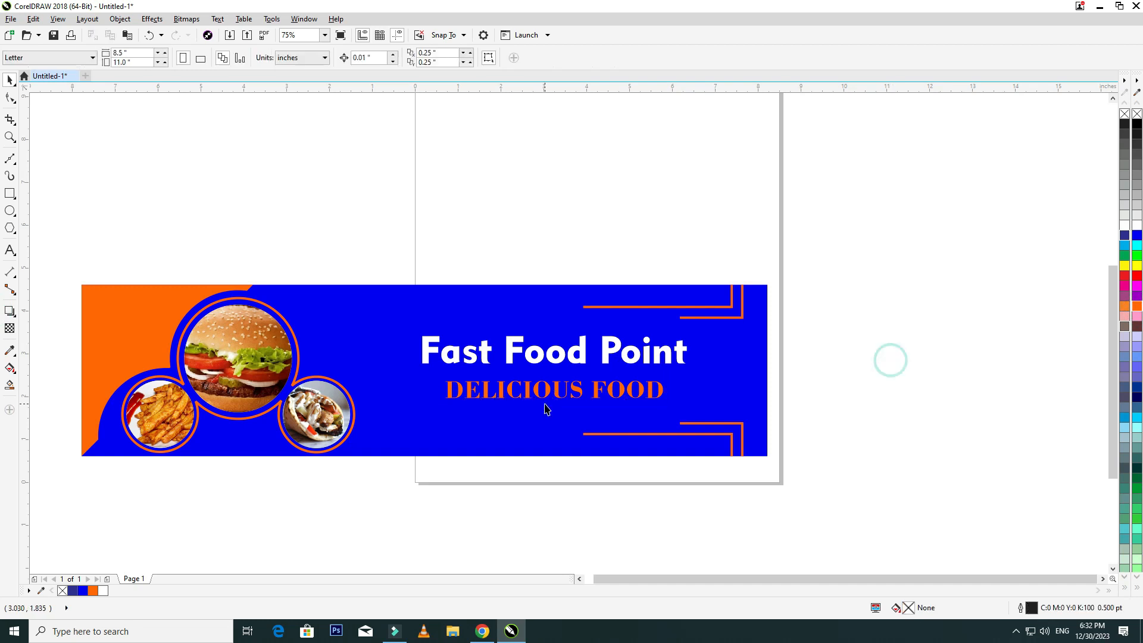
- Shift both headings together slightly to the left on the banner
{"action": "left_click", "coordinate": [547, 393]}
{"action": "left_click", "coordinate": [556, 362], "text": "shift"}
{"action": "left_click_drag", "start_coordinate": [557, 362], "coordinate": [549, 362]}
{"action": "left_click", "coordinate": [851, 394]}
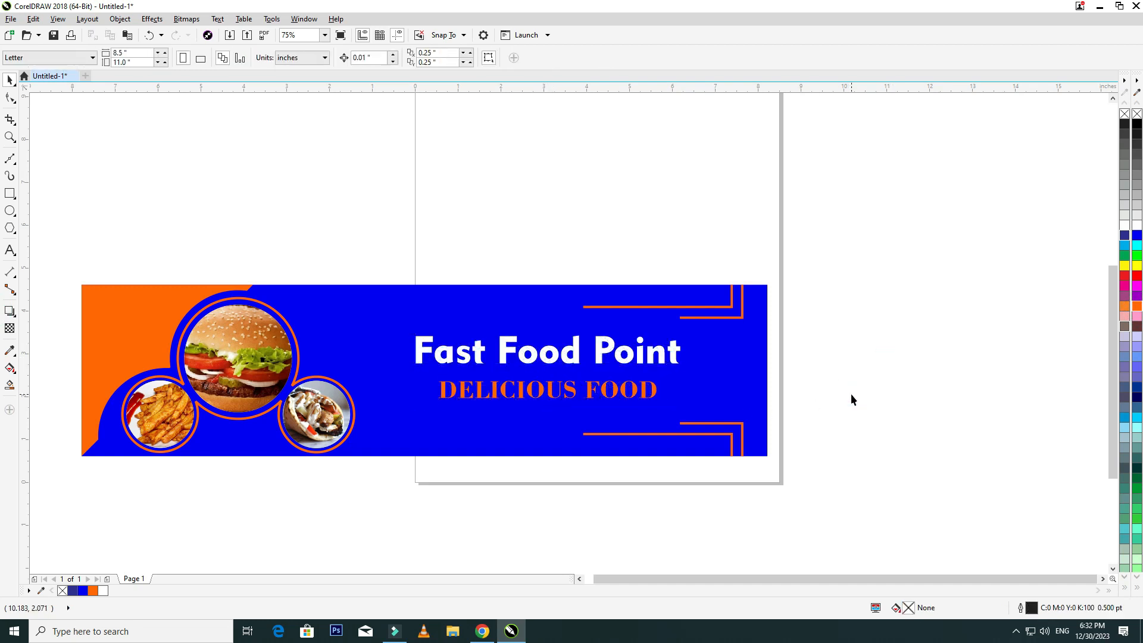
{"action": "left_click", "coordinate": [10, 251]}
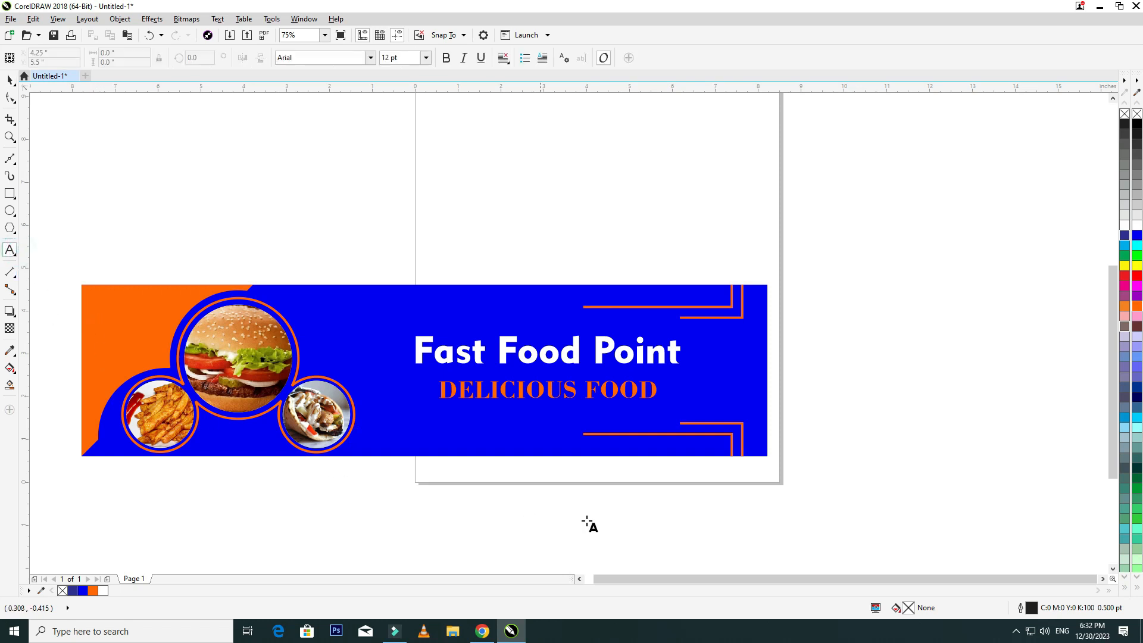
{"action": "left_click", "coordinate": [565, 505]}
{"action": "type", "text": "www.fastfoodpoint.com"}
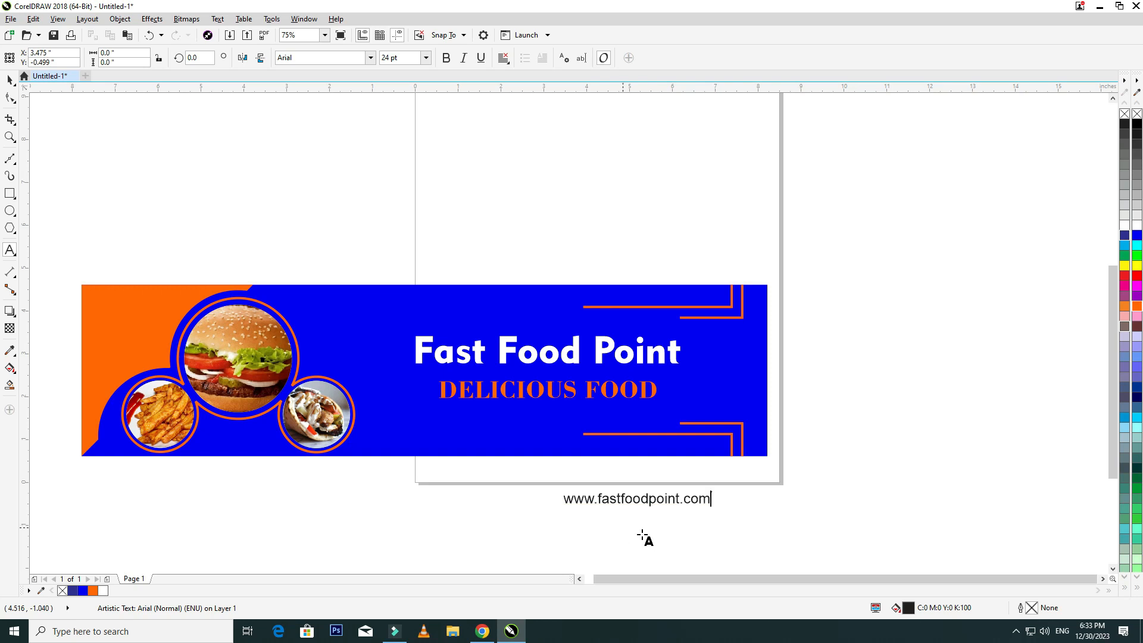
{"action": "left_click", "coordinate": [11, 80]}
- Move the website text onto the banner's bottom edge below the lower orange lines and fill it with orange
{"action": "left_click_drag", "start_coordinate": [639, 510], "coordinate": [624, 456]}
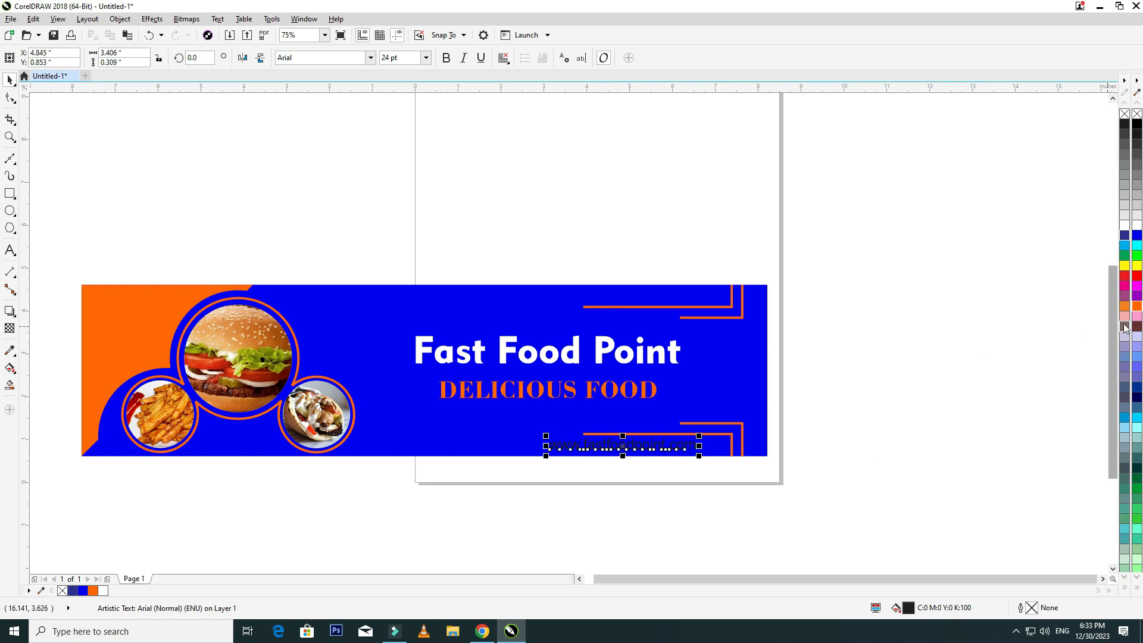
{"action": "left_click", "coordinate": [1136, 306]}
{"action": "left_click", "coordinate": [959, 373]}
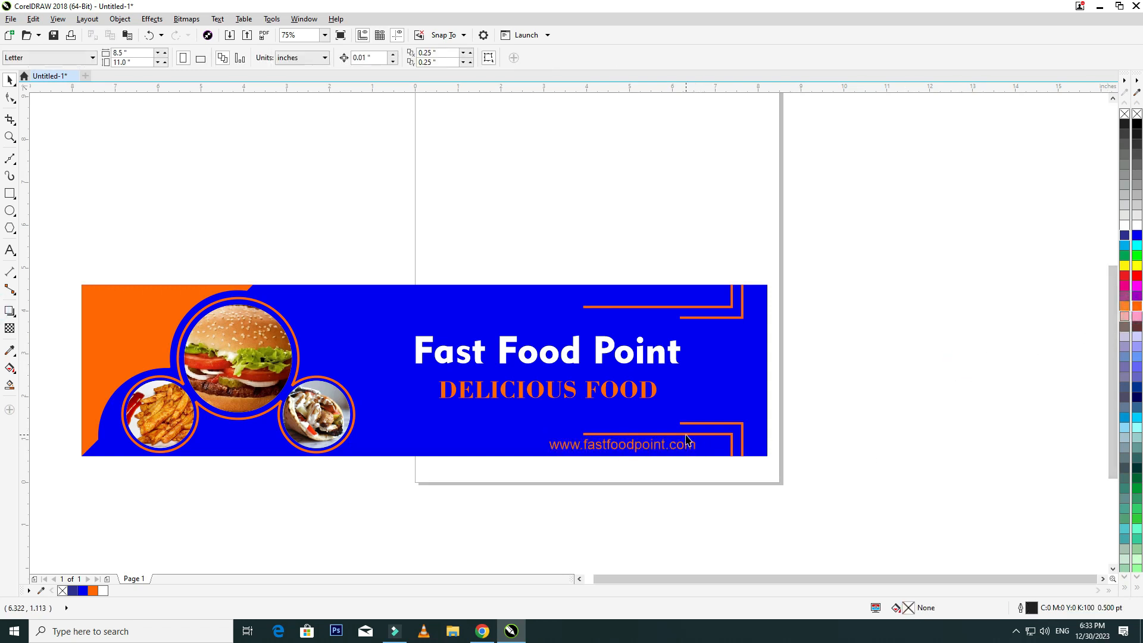
- Stretch the lower group of orange lines upward to about 0.85 inch high, making more room for the website text
{"action": "left_click_drag", "start_coordinate": [497, 268], "coordinate": [820, 500]}
{"action": "left_click", "coordinate": [719, 423]}
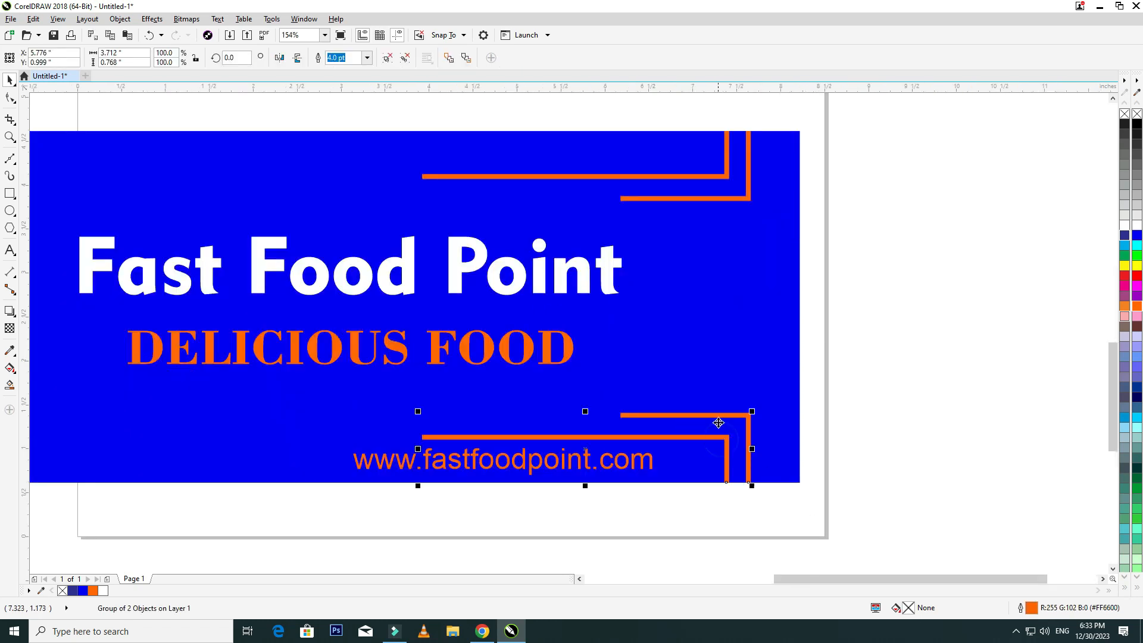
{"action": "left_click_drag", "start_coordinate": [584, 411], "coordinate": [587, 404]}
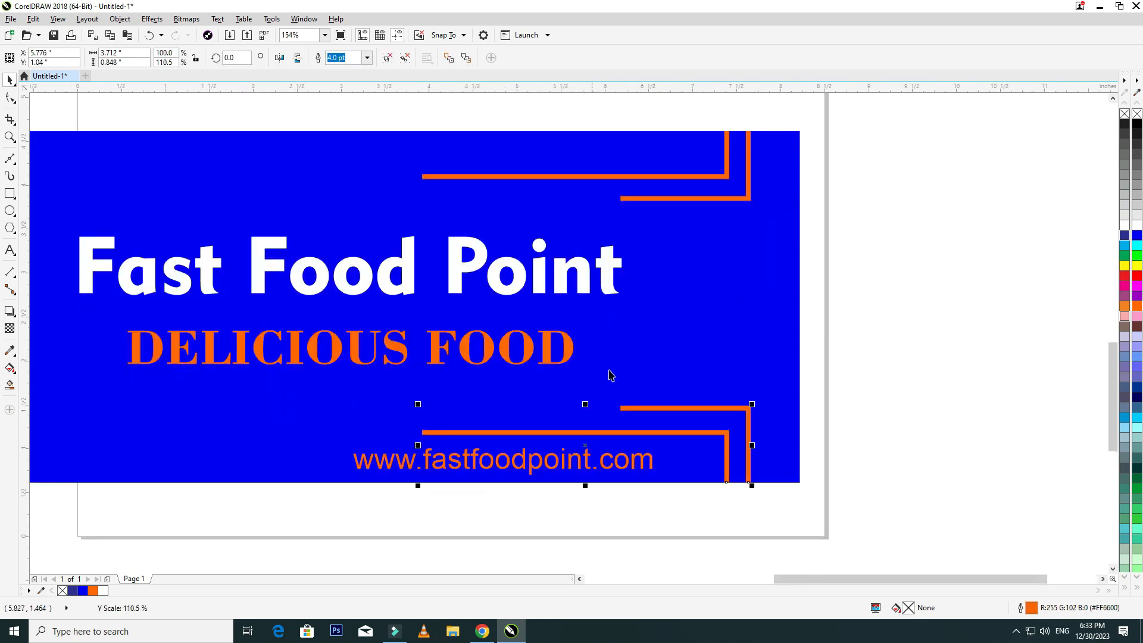
- Stretch the upper group of orange lines to about 0.85 inch high and move it down to the banner's top edge
{"action": "left_click", "coordinate": [676, 200]}
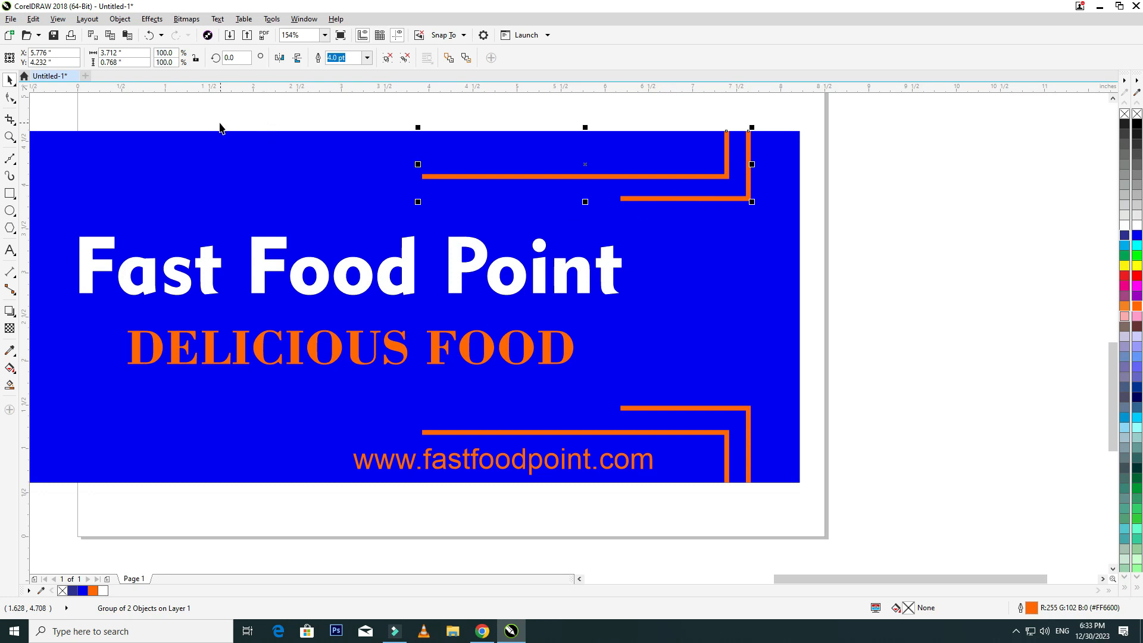
{"action": "left_click_drag", "start_coordinate": [220, 127], "coordinate": [255, 117]}
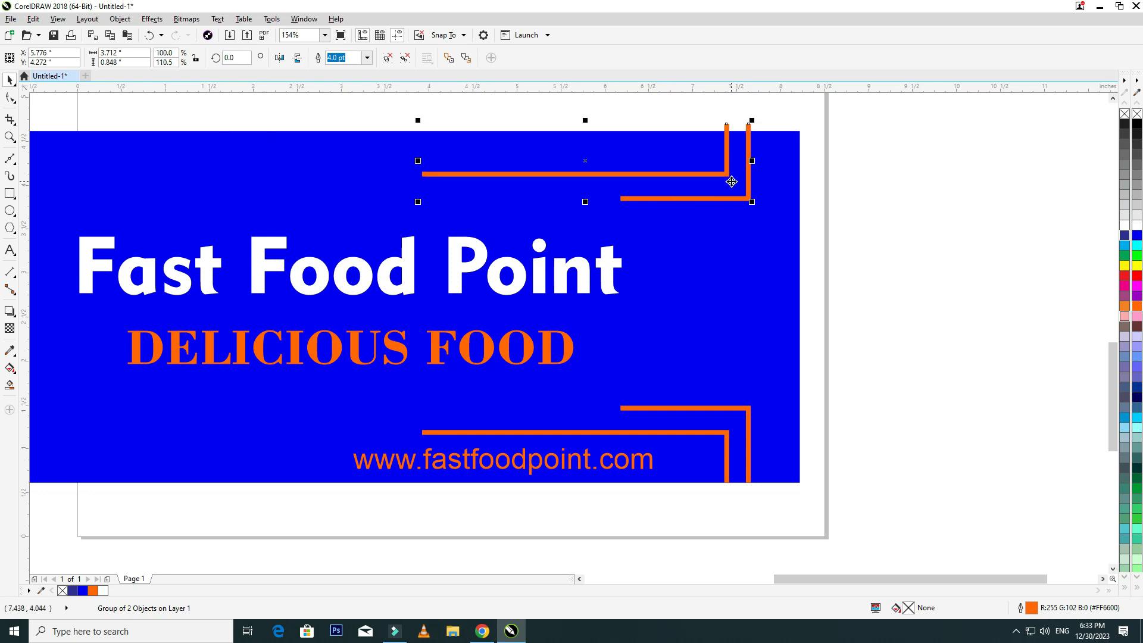
{"action": "left_click_drag", "start_coordinate": [727, 120], "coordinate": [732, 128]}
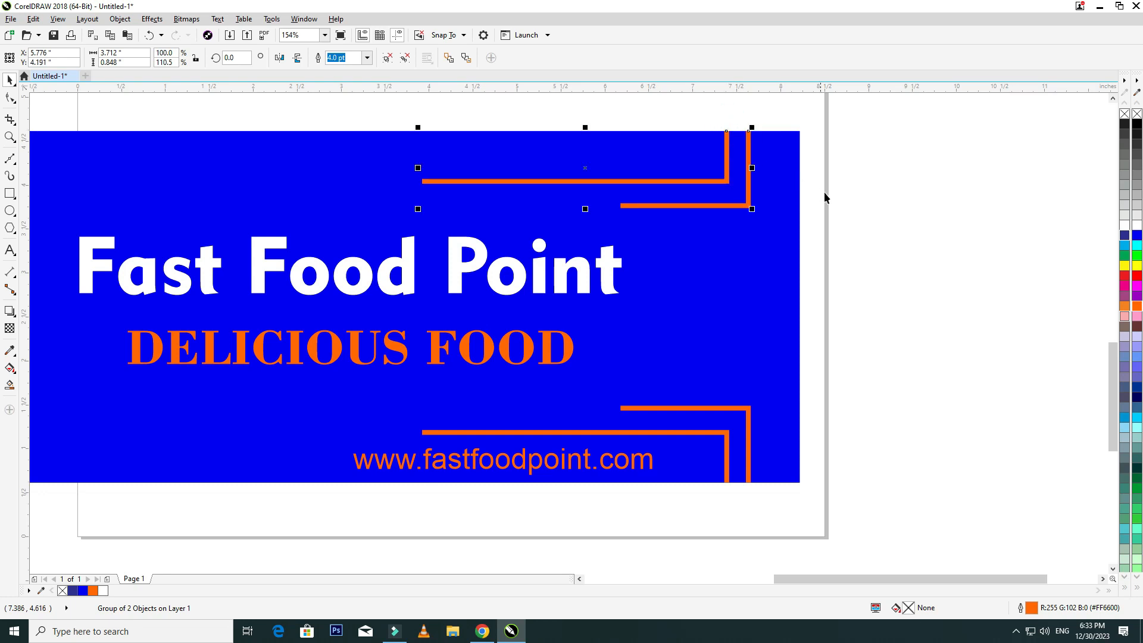
{"action": "left_click", "coordinate": [806, 346]}
- Copy the upper group of orange lines and paste a duplicate in the same place
{"action": "scroll", "coordinate": [612, 331], "scroll_direction": "down", "scroll_amount": 2}
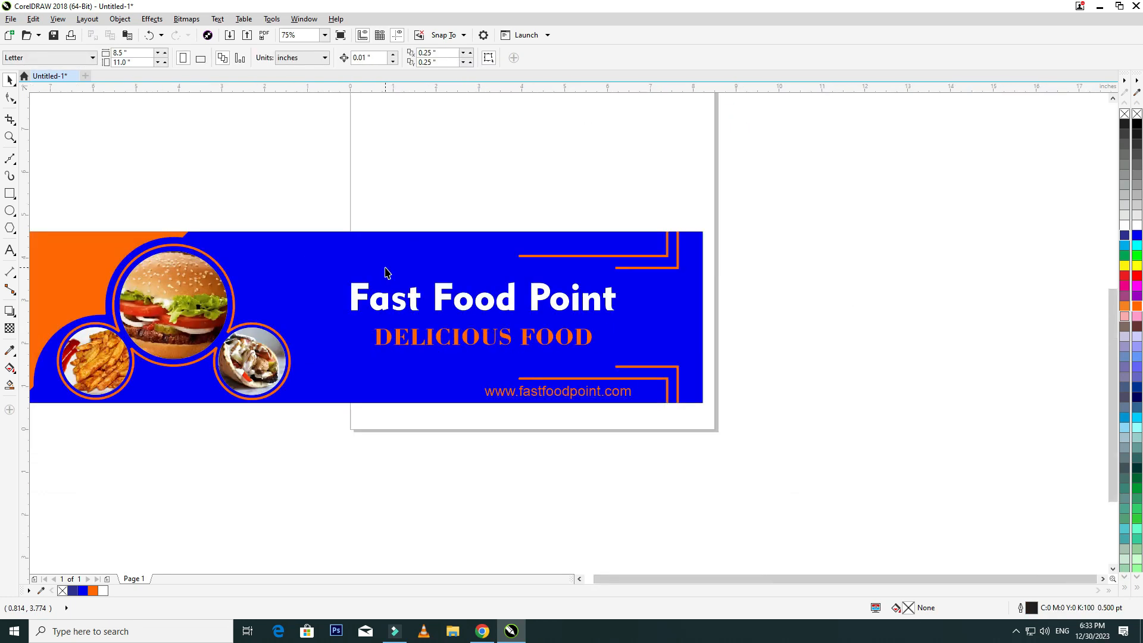
{"action": "scroll", "coordinate": [386, 273], "scroll_direction": "down", "scroll_amount": 4}
{"action": "scroll", "coordinate": [545, 337], "scroll_direction": "up", "scroll_amount": 4}
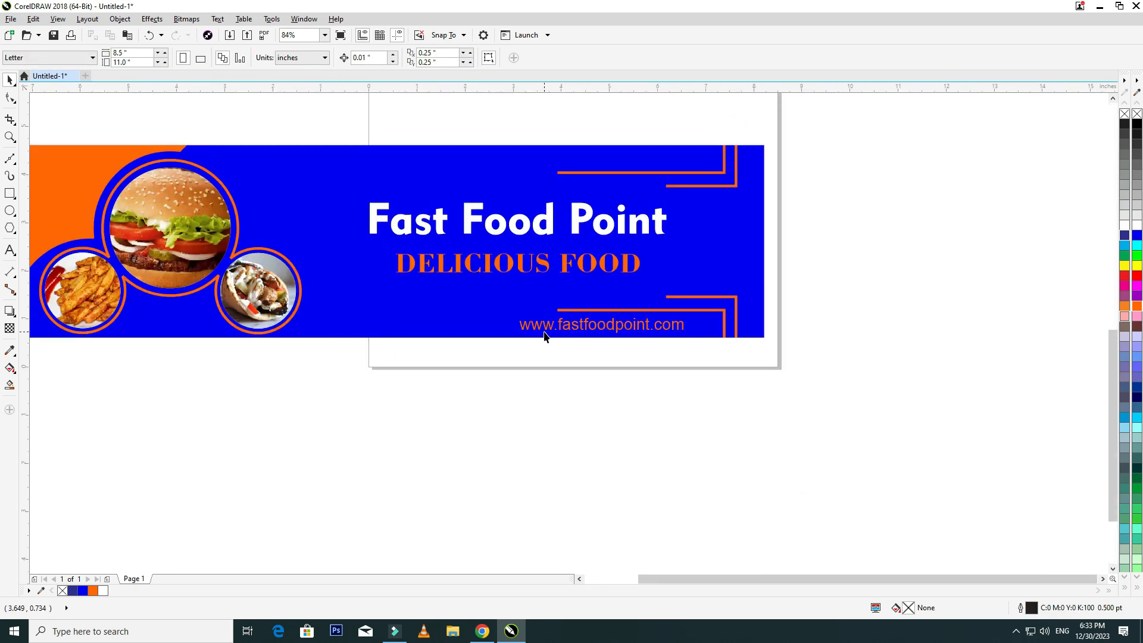
{"action": "left_click", "coordinate": [703, 186]}
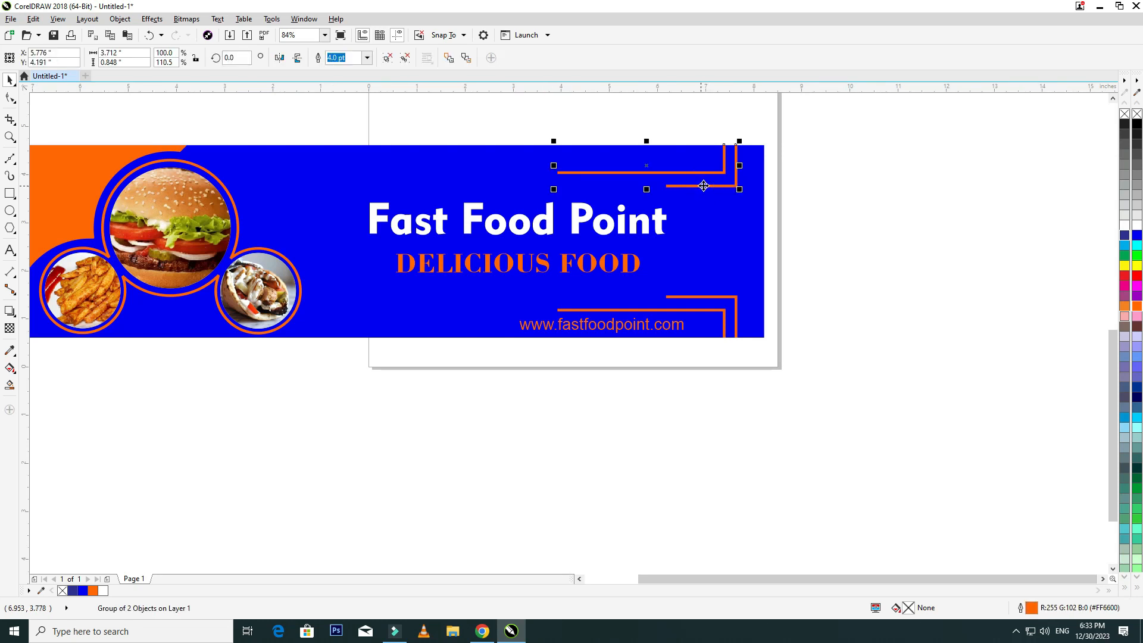
{"action": "right_click", "coordinate": [704, 185]}
{"action": "left_click", "coordinate": [744, 337]}
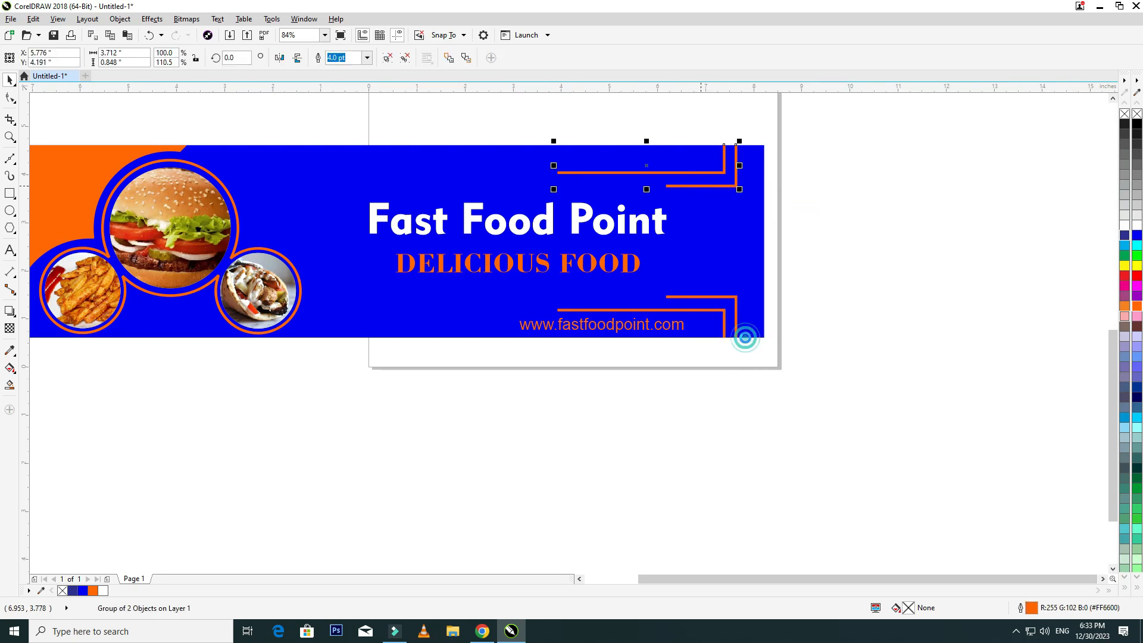
{"action": "left_click", "coordinate": [279, 57]}
{"action": "key", "text": "ctrl+z"}
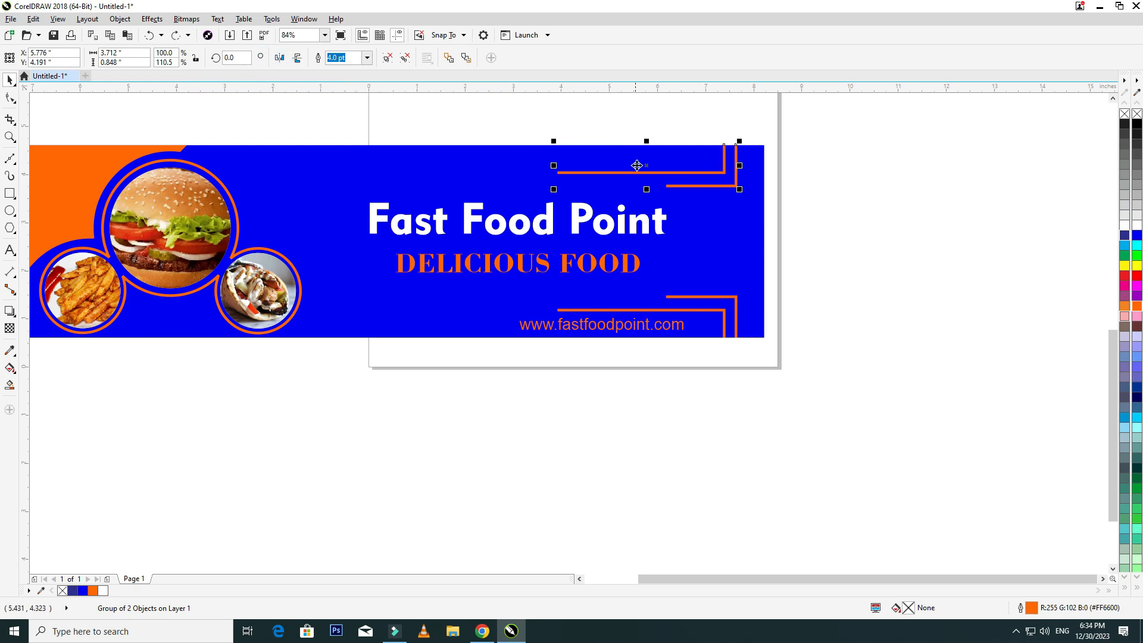
{"action": "right_click", "coordinate": [807, 192]}
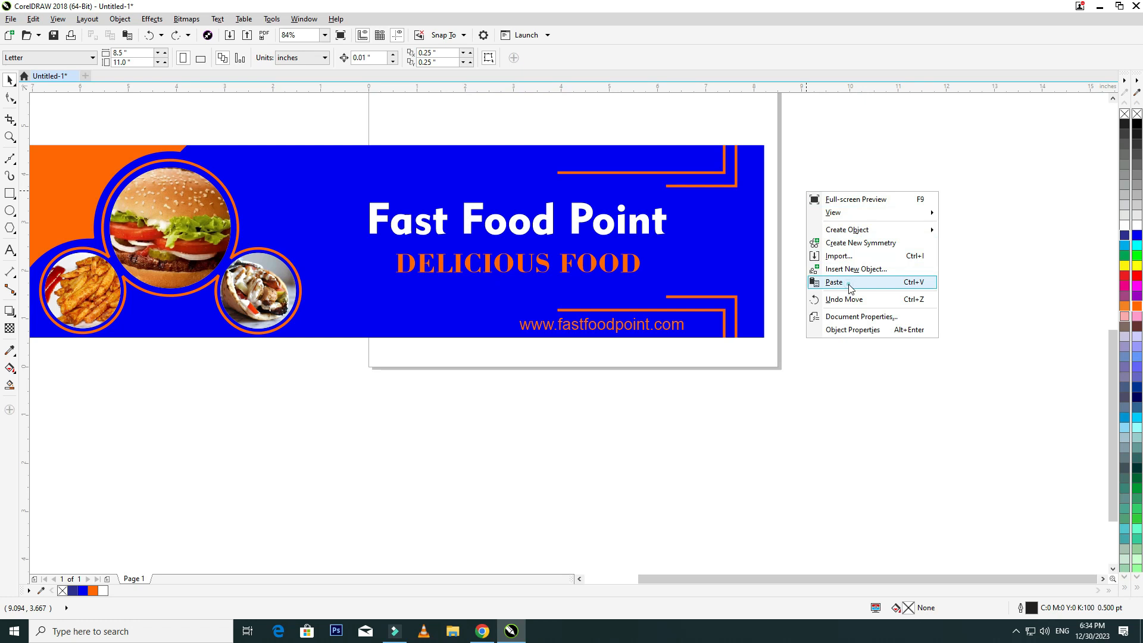
{"action": "left_click", "coordinate": [834, 282]}
- Move the pasted line group left along the banner's top edge to the burger photo, keeping its original orientation
{"action": "left_click", "coordinate": [281, 58]}
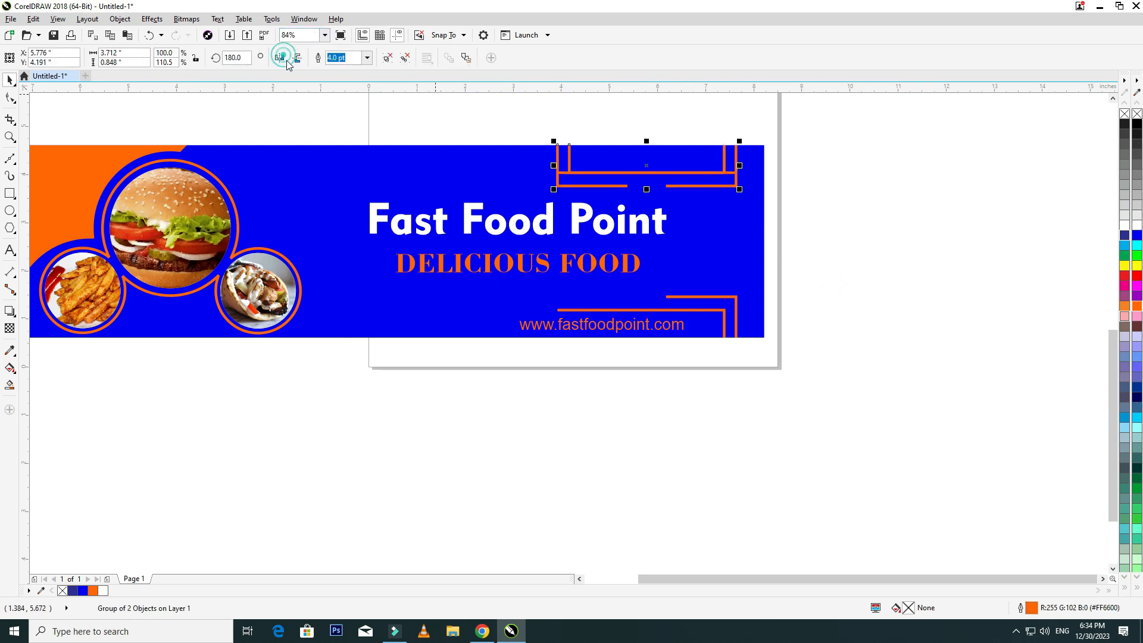
{"action": "left_click_drag", "start_coordinate": [567, 158], "coordinate": [260, 116]}
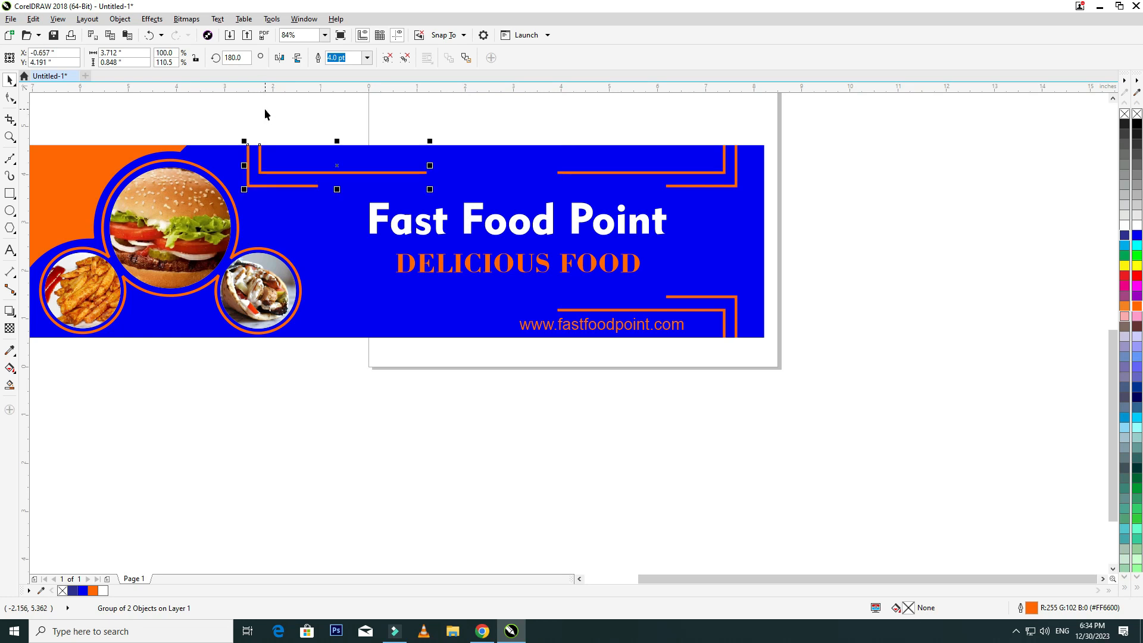
{"action": "left_click", "coordinate": [279, 57]}
{"action": "left_click_drag", "start_coordinate": [390, 174], "coordinate": [256, 147]}
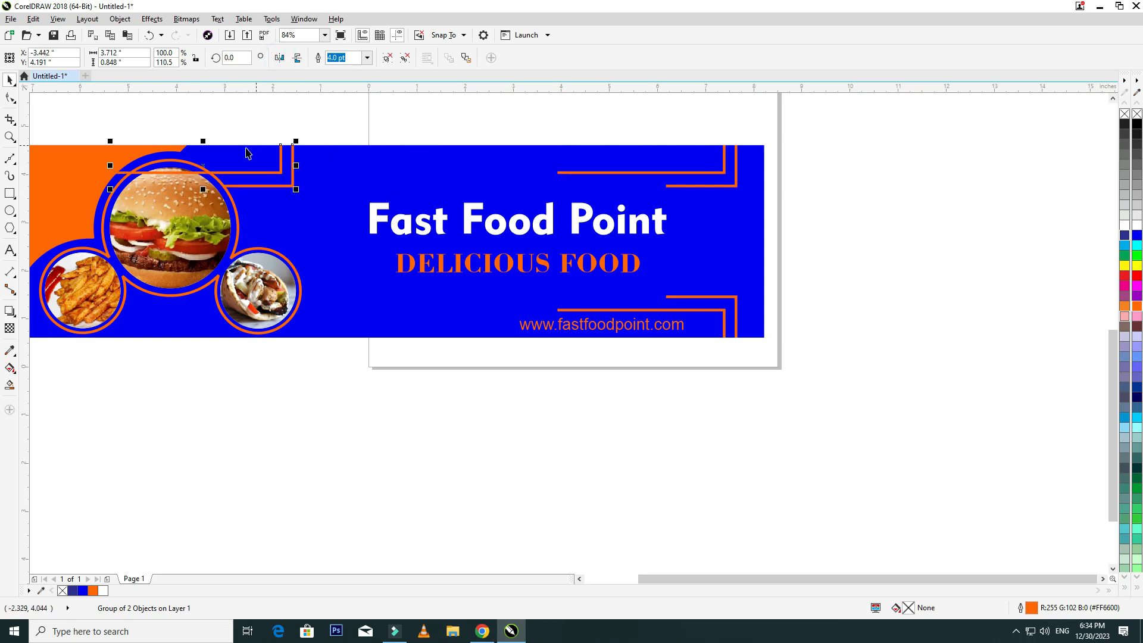
- Shorten the duplicate group's inner line from its left end so that it stops at the burger photo's circular frame
{"action": "left_click", "coordinate": [146, 173], "text": "ctrl"}
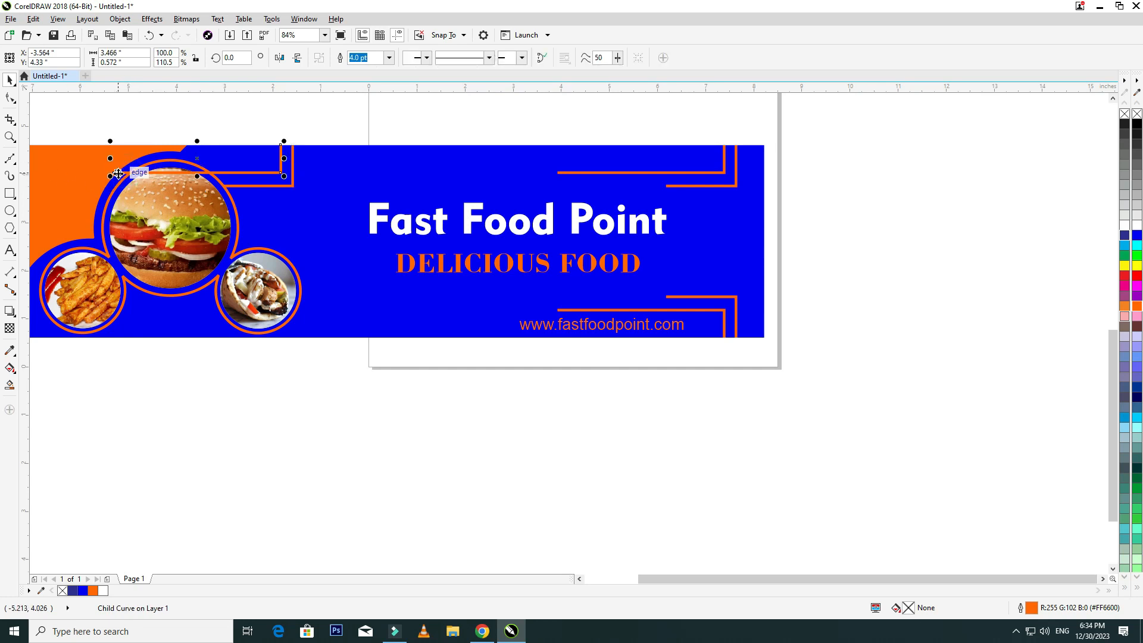
{"action": "left_click_drag", "start_coordinate": [110, 159], "coordinate": [627, 341]}
{"action": "left_click", "coordinate": [288, 113]}
{"action": "scroll", "coordinate": [397, 210], "scroll_direction": "down", "scroll_amount": 2}
{"action": "key", "text": "F2"}
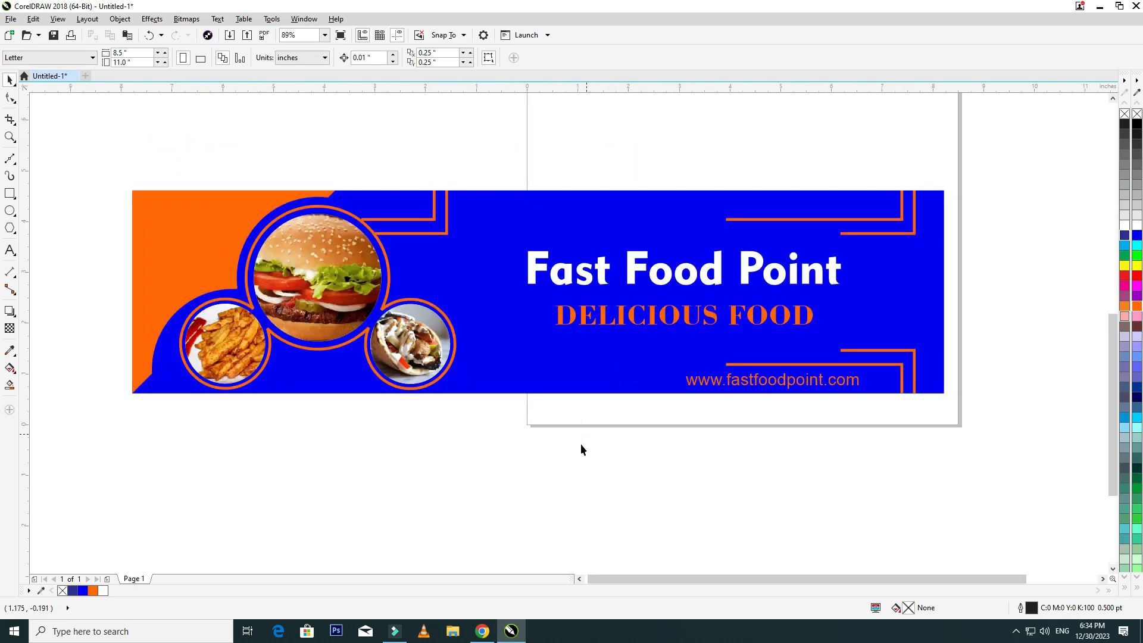
- Switch to Chrome to examine the reference banner in the YouTube tutorial, and return to CorelDRAW
{"action": "left_click", "coordinate": [482, 632]}
{"action": "left_click", "coordinate": [83, 9]}
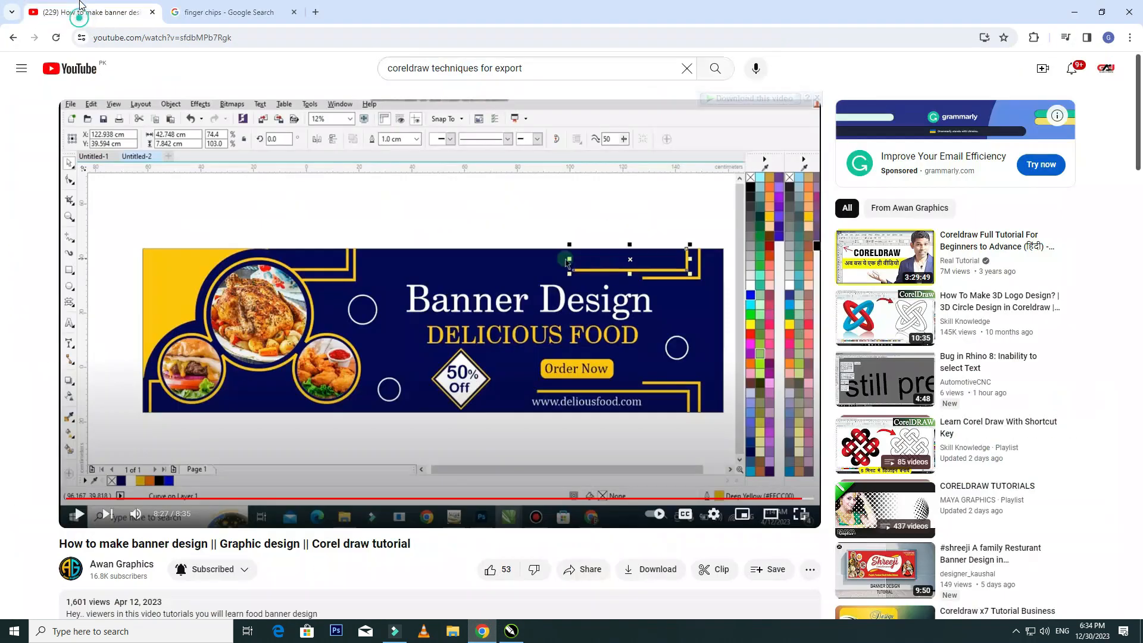
{"action": "left_click", "coordinate": [1076, 13]}
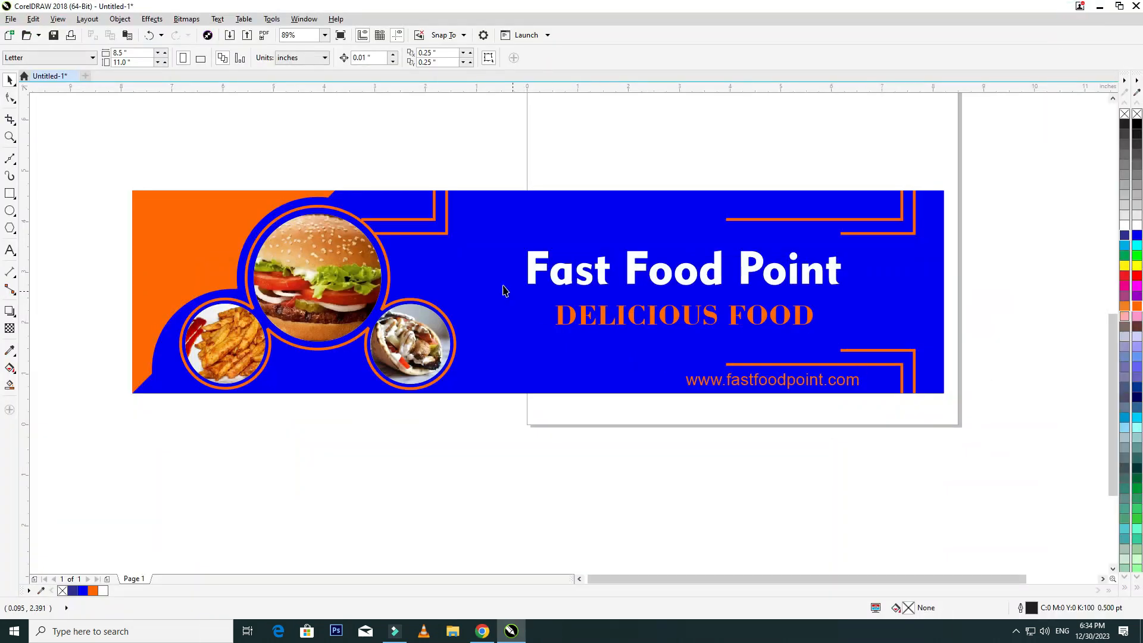
- Draw a square about 1.11 inches wide between the wrap photo and the headings
{"action": "scroll", "coordinate": [756, 286], "scroll_direction": "up", "scroll_amount": 1}
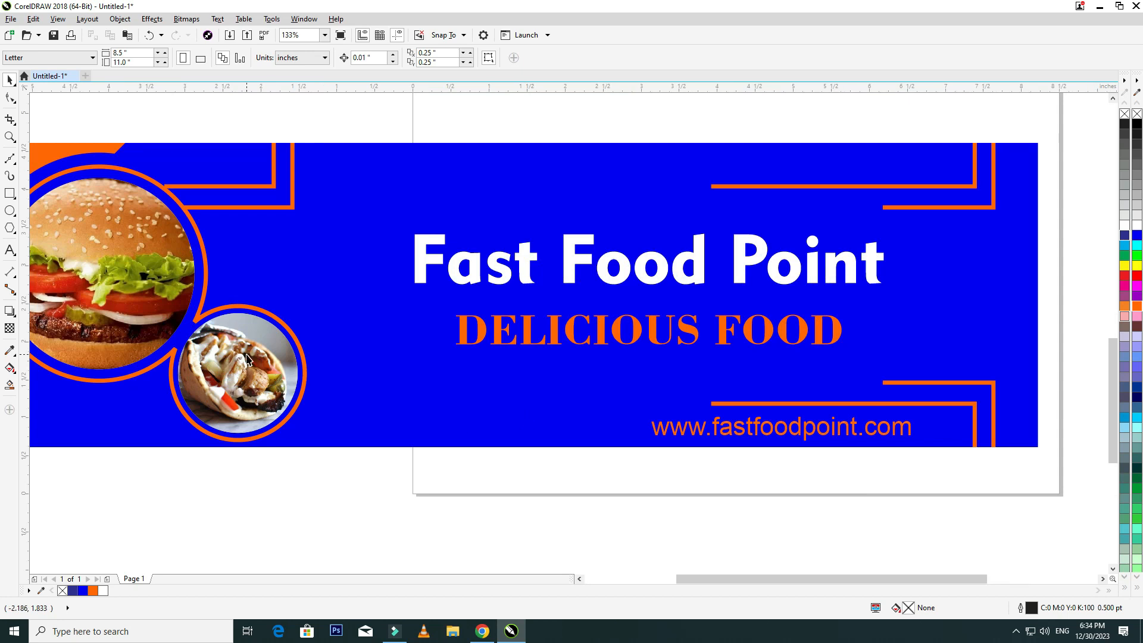
{"action": "left_click", "coordinate": [10, 193]}
{"action": "left_click_drag", "start_coordinate": [354, 335], "coordinate": [444, 427]}
{"action": "key", "text": "space"}
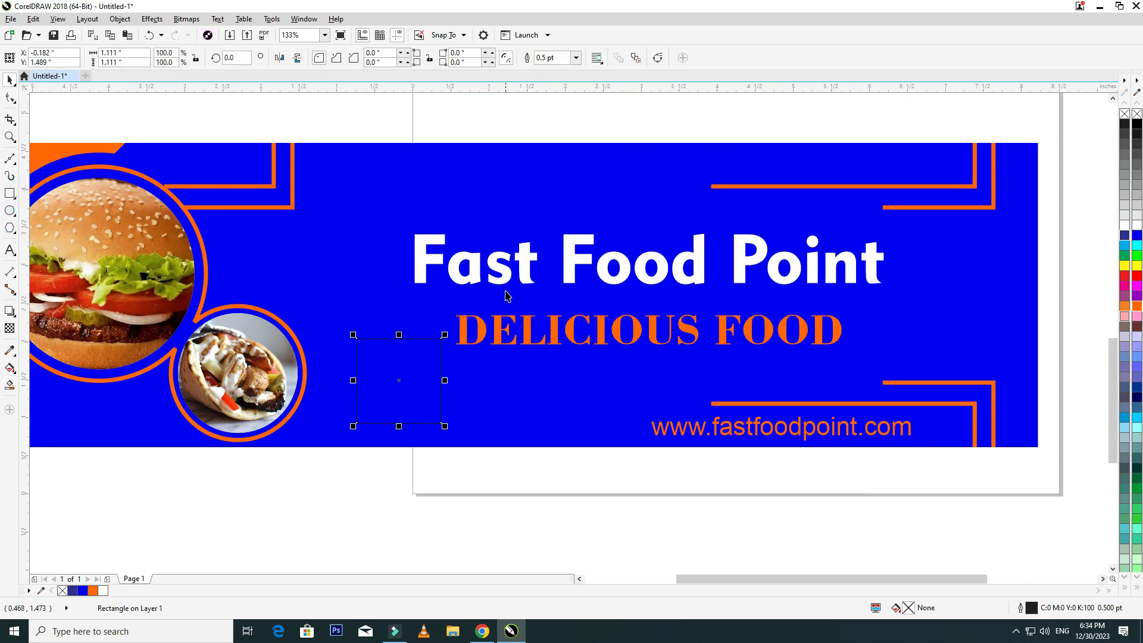
- Move both headings together about 0.93 inch to the right to make room beside the square
{"action": "left_click", "coordinate": [505, 280]}
{"action": "left_click", "coordinate": [498, 325], "text": "shift"}
{"action": "left_click_drag", "start_coordinate": [498, 327], "coordinate": [569, 339]}
- Enlarge the square to about 1.42 inches per side and rotate it 45 degrees into a diamond
{"action": "left_click", "coordinate": [401, 375]}
{"action": "left_click_drag", "start_coordinate": [354, 335], "coordinate": [332, 307]}
{"action": "left_click", "coordinate": [229, 57]}
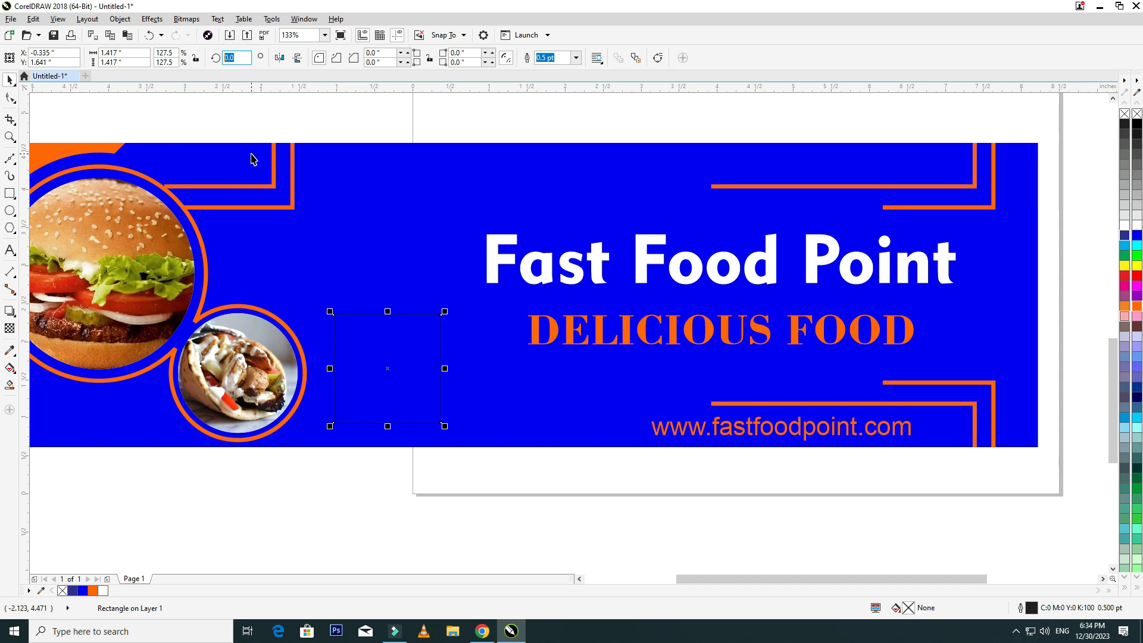
{"action": "key", "text": "Return"}
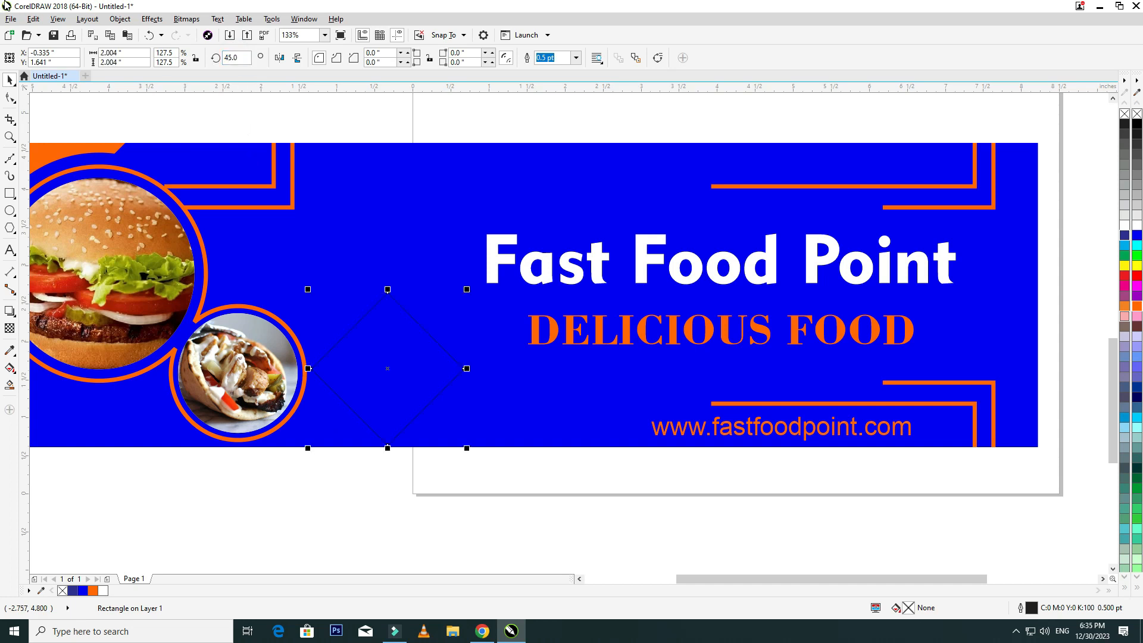
- Move the diamond about 0.2 inch right and 0.26 inch up, and give it a 4 pt orange outline
{"action": "left_click_drag", "start_coordinate": [387, 366], "coordinate": [403, 349]}
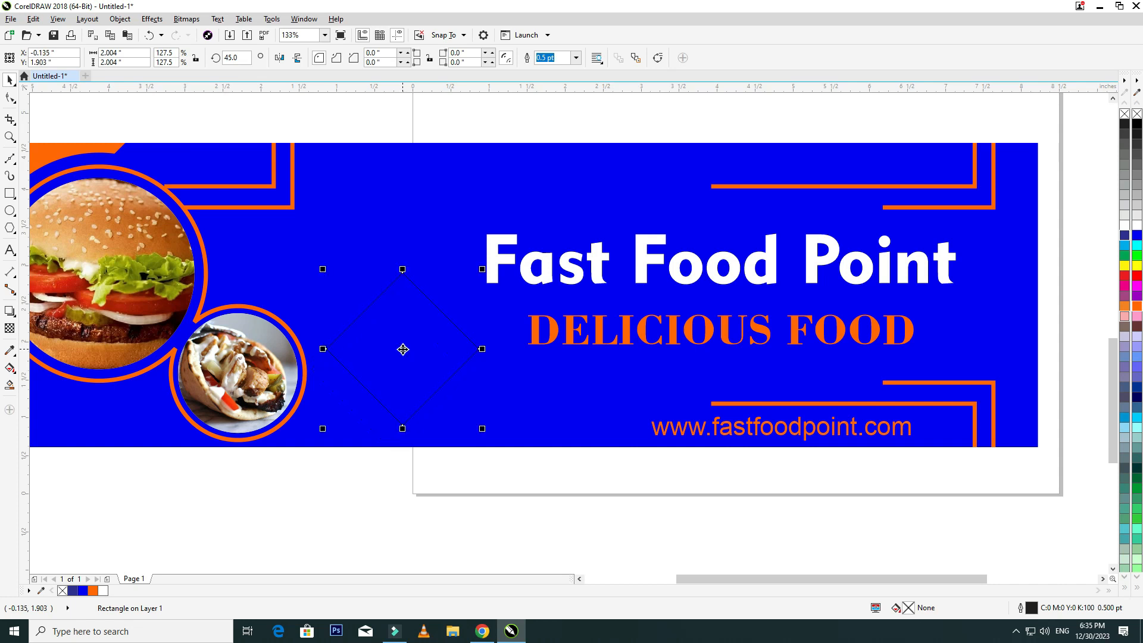
{"action": "left_click", "coordinate": [576, 58]}
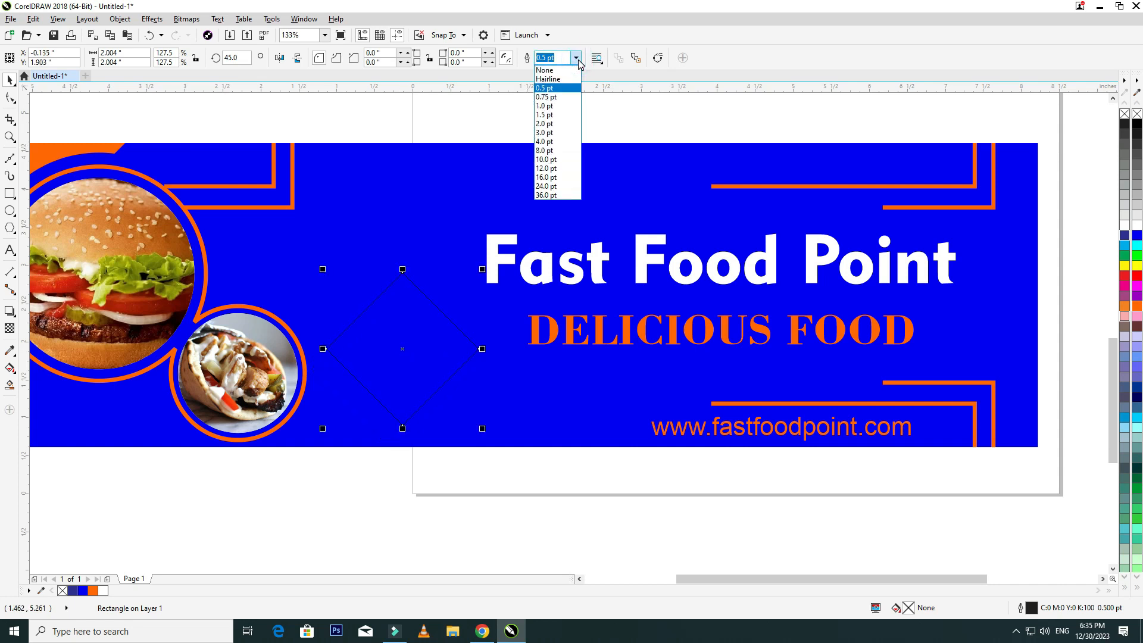
{"action": "left_click", "coordinate": [559, 141]}
{"action": "right_click", "coordinate": [1125, 306]}
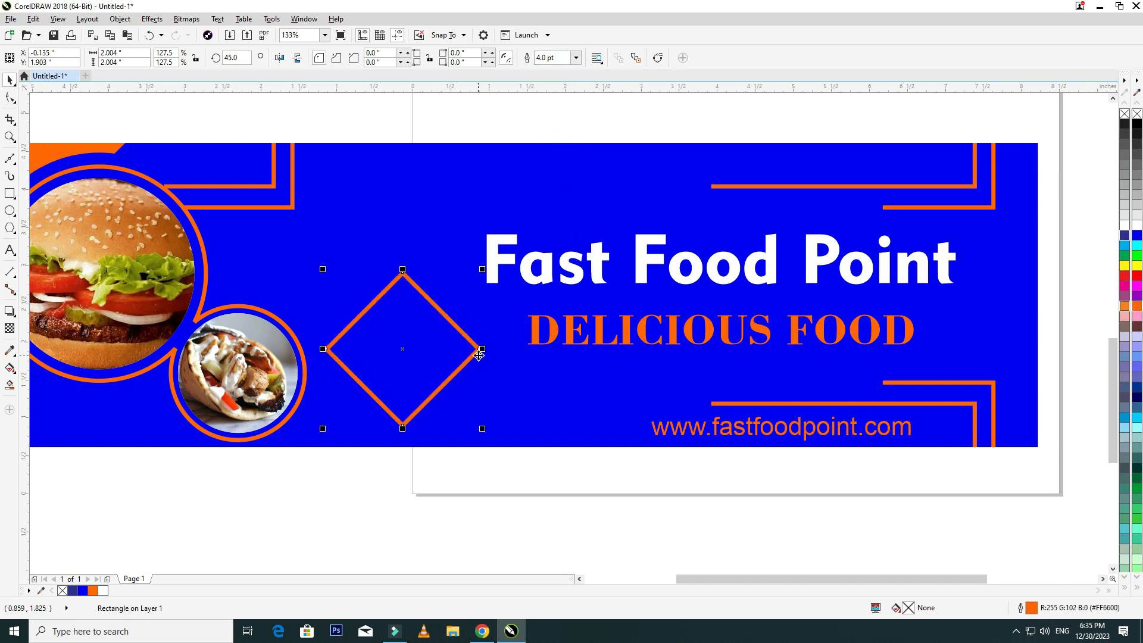
- Create a smaller concentric copy of the diamond about 1.61 inches wide, with white fill and no outline
{"action": "left_click_drag", "start_coordinate": [483, 269], "coordinate": [474, 285]}
{"action": "left_click", "coordinate": [1135, 230]}
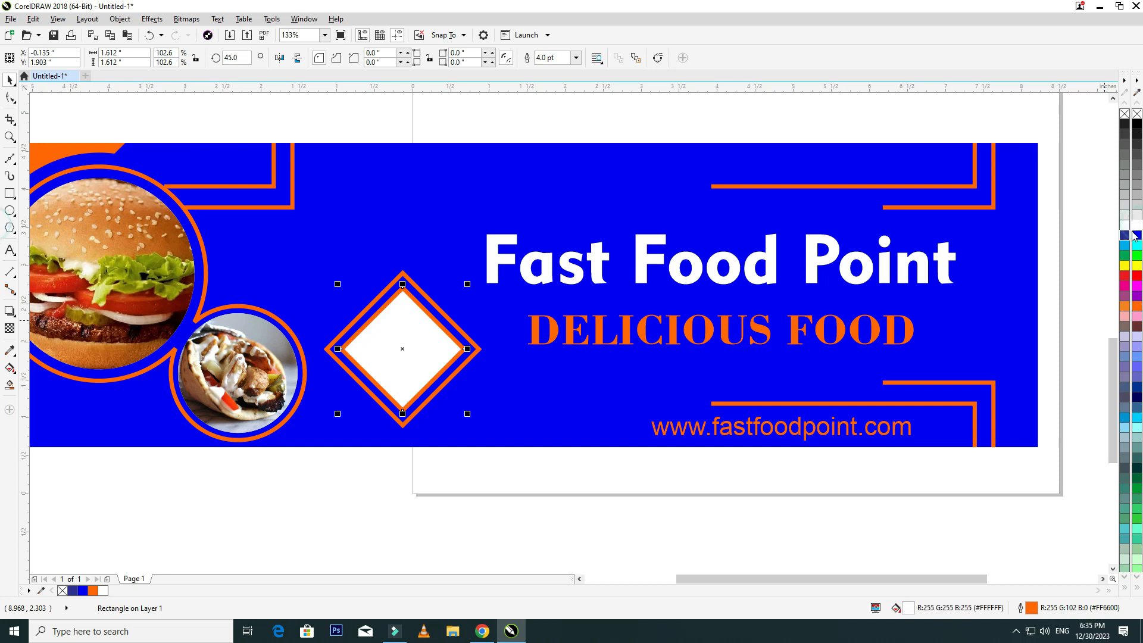
{"action": "right_click", "coordinate": [1137, 116]}
{"action": "left_click", "coordinate": [442, 462]}
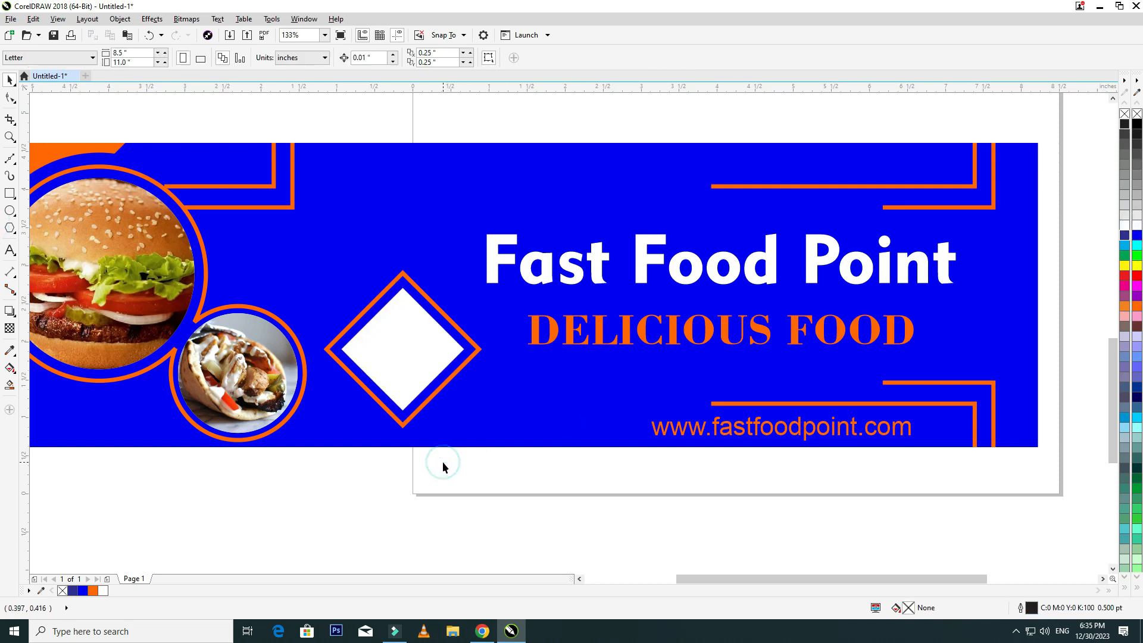
- Add the text "50" in Fjalla One and place it inside the white diamond at about 52 pt
{"action": "left_click", "coordinate": [10, 250]}
{"action": "left_click", "coordinate": [335, 491]}
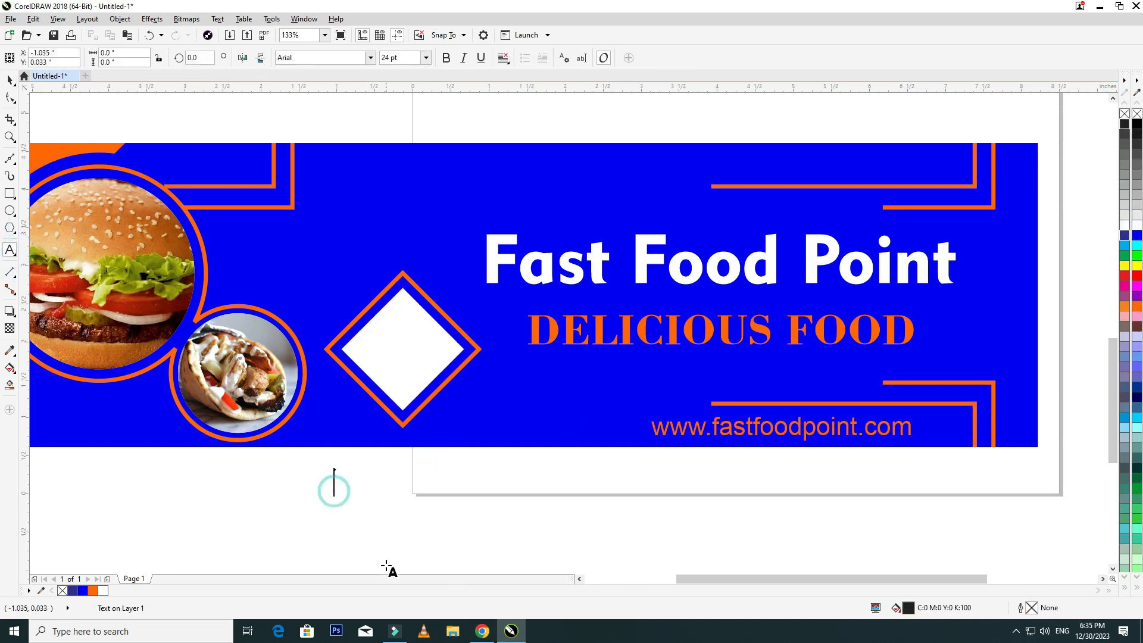
{"action": "type", "text": "50"}
{"action": "key", "text": "ctrl+space"}
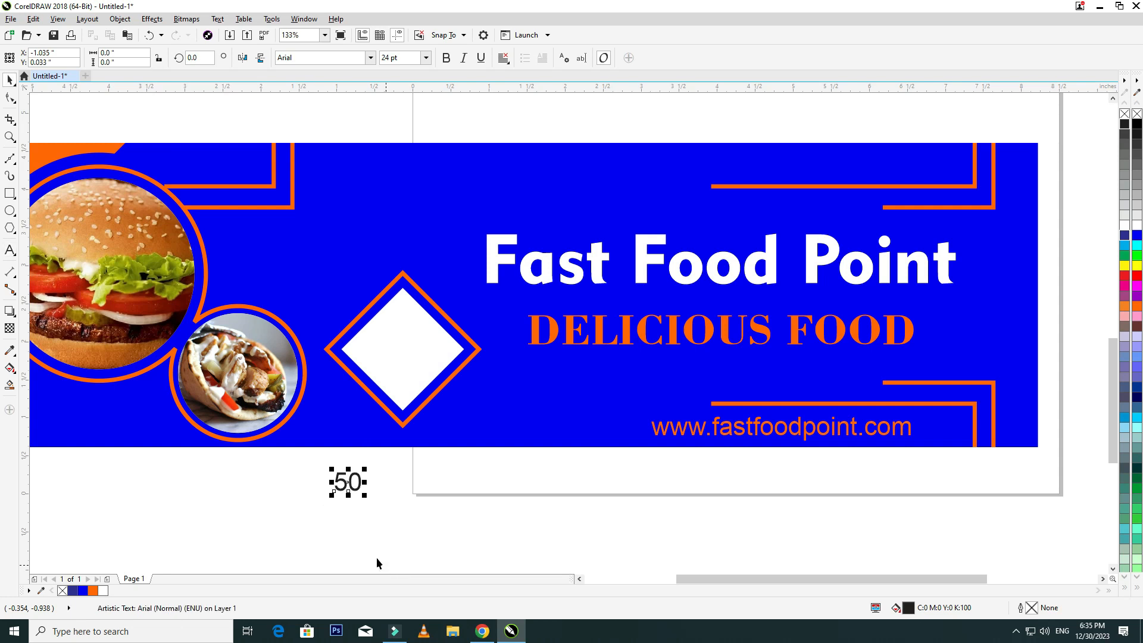
{"action": "left_click", "coordinate": [370, 57]}
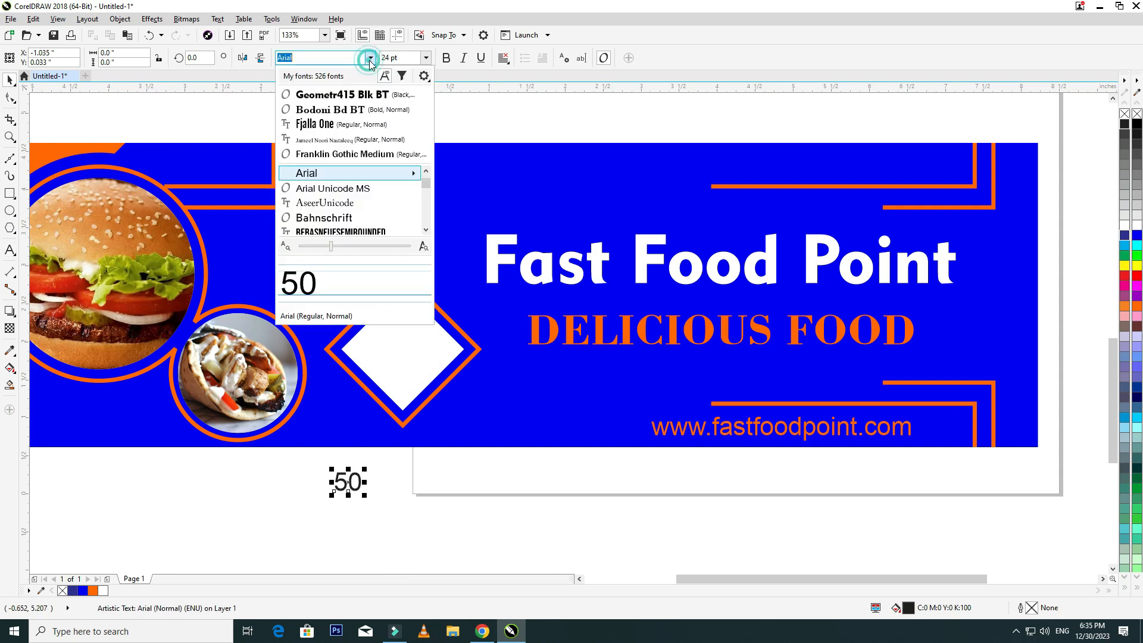
{"action": "left_click", "coordinate": [354, 126]}
{"action": "left_click_drag", "start_coordinate": [353, 476], "coordinate": [424, 332]}
{"action": "scroll", "coordinate": [381, 357], "scroll_direction": "up", "scroll_amount": 2}
- Duplicate the "50" text slightly to the right and below the original in the diamond
{"action": "right_click", "coordinate": [424, 322]}
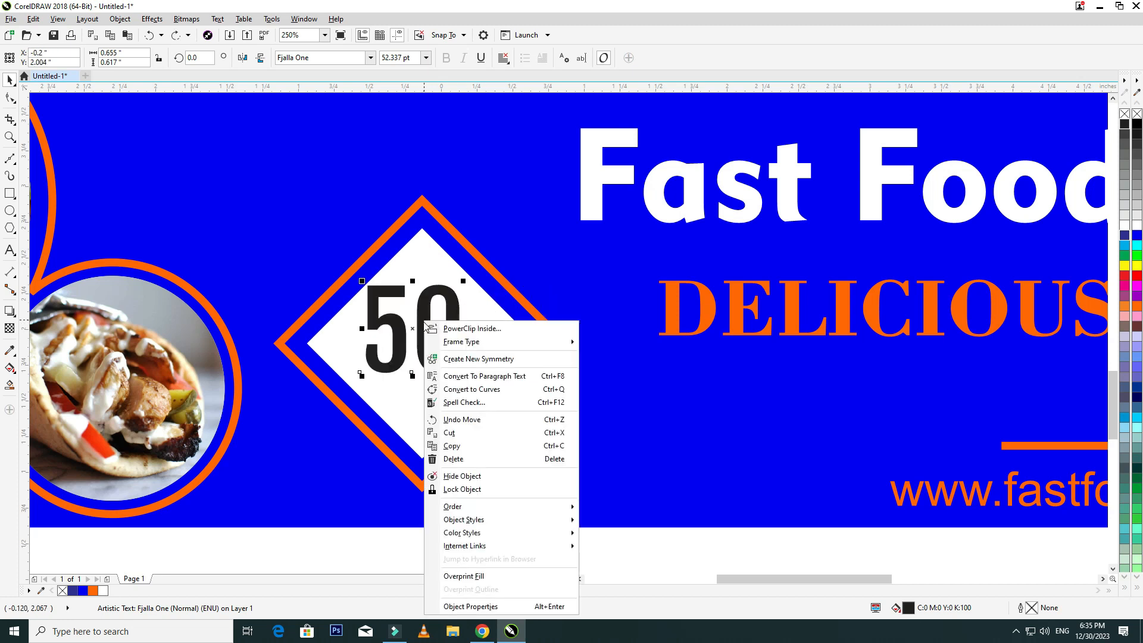
{"action": "left_click", "coordinate": [467, 447]}
{"action": "left_click", "coordinate": [447, 407]}
{"action": "left_click", "coordinate": [394, 552]}
{"action": "right_click", "coordinate": [394, 553]}
{"action": "left_click", "coordinate": [416, 489]}
{"action": "left_click_drag", "start_coordinate": [463, 331], "coordinate": [527, 352]}
- Change the copied text to "%" and scale it down to about 29 pt beside the "50"
{"action": "double_click", "coordinate": [441, 353]}
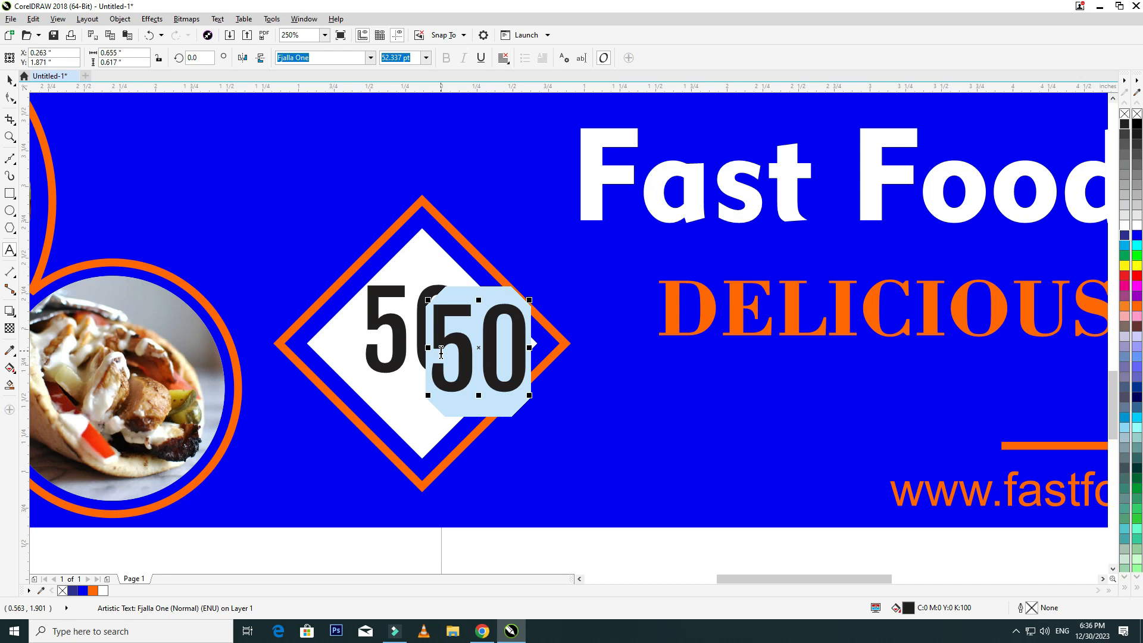
{"action": "type", "text": "&"}
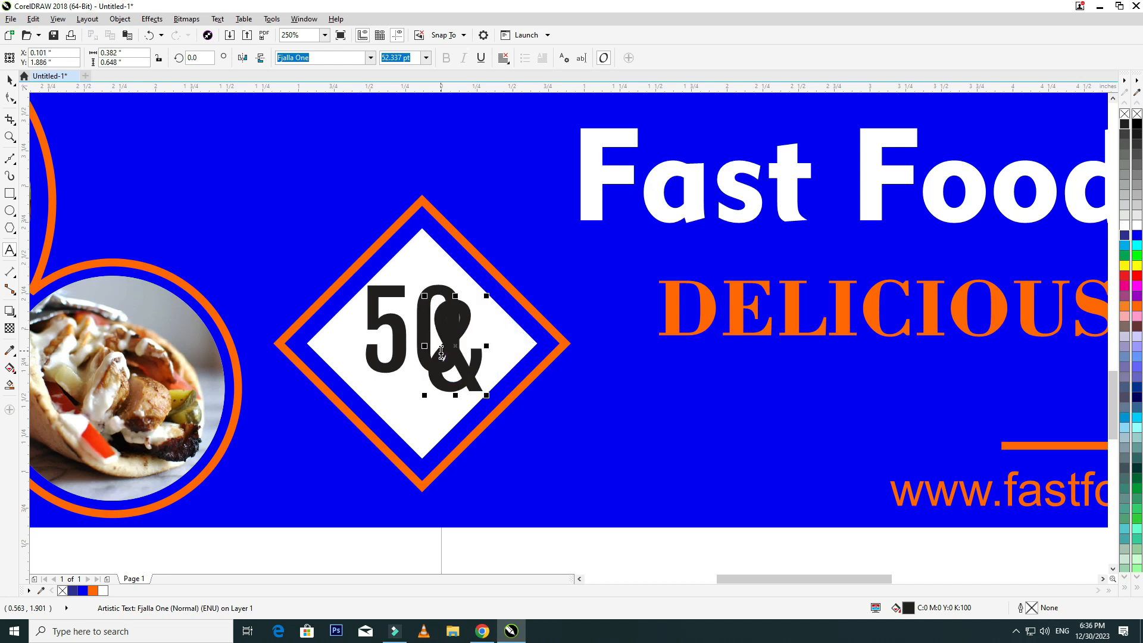
{"action": "key", "text": "BackSpace"}
{"action": "type", "text": "%"}
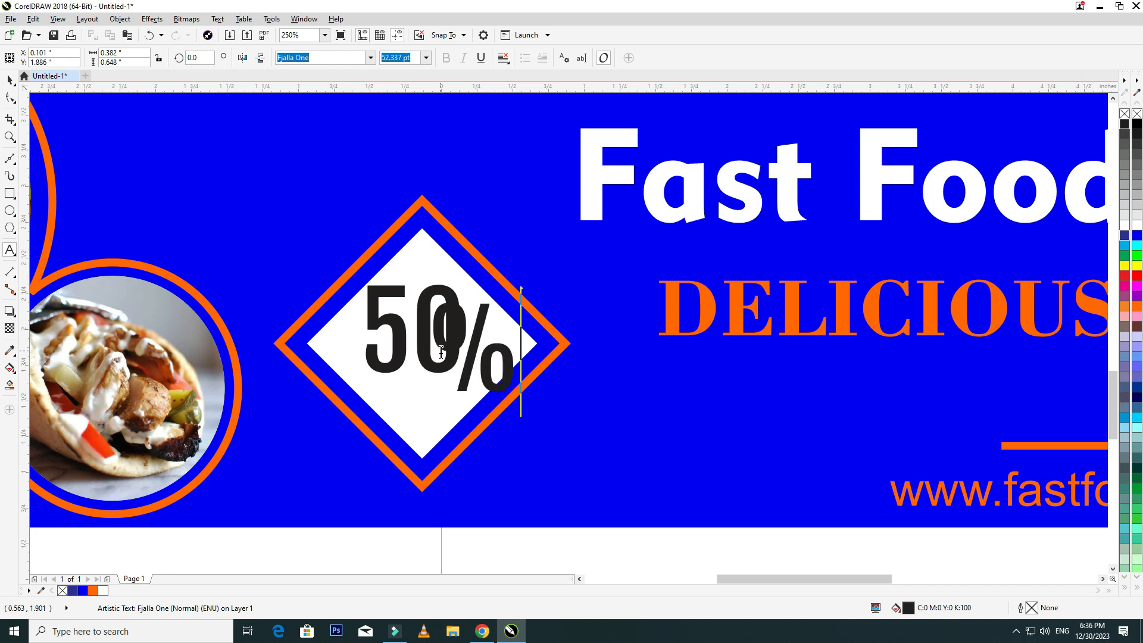
{"action": "left_click", "coordinate": [9, 79]}
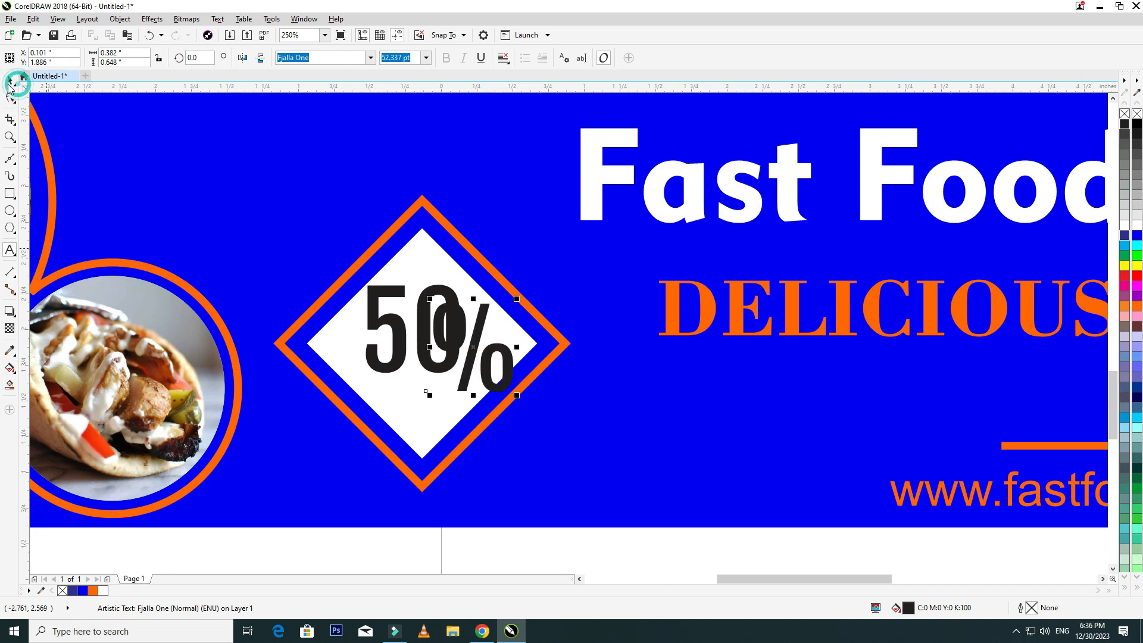
{"action": "left_click_drag", "start_coordinate": [517, 299], "coordinate": [490, 350]}
- Duplicate the "%" below the "50", change the copy to "Off" and center it in the diamond
{"action": "left_click_drag", "start_coordinate": [489, 339], "coordinate": [400, 407]}
{"action": "right_click", "coordinate": [428, 404]}
{"action": "key", "text": "F8"}
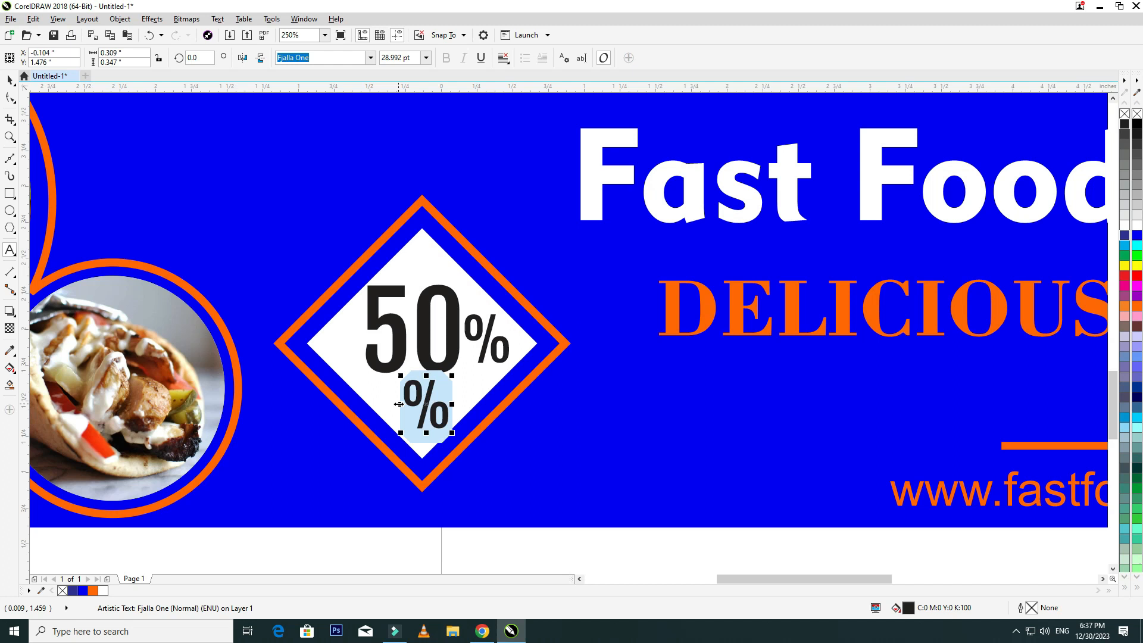
{"action": "key", "text": "BackSpace"}
{"action": "type", "text": "Off"}
{"action": "key", "text": "ctrl+space"}
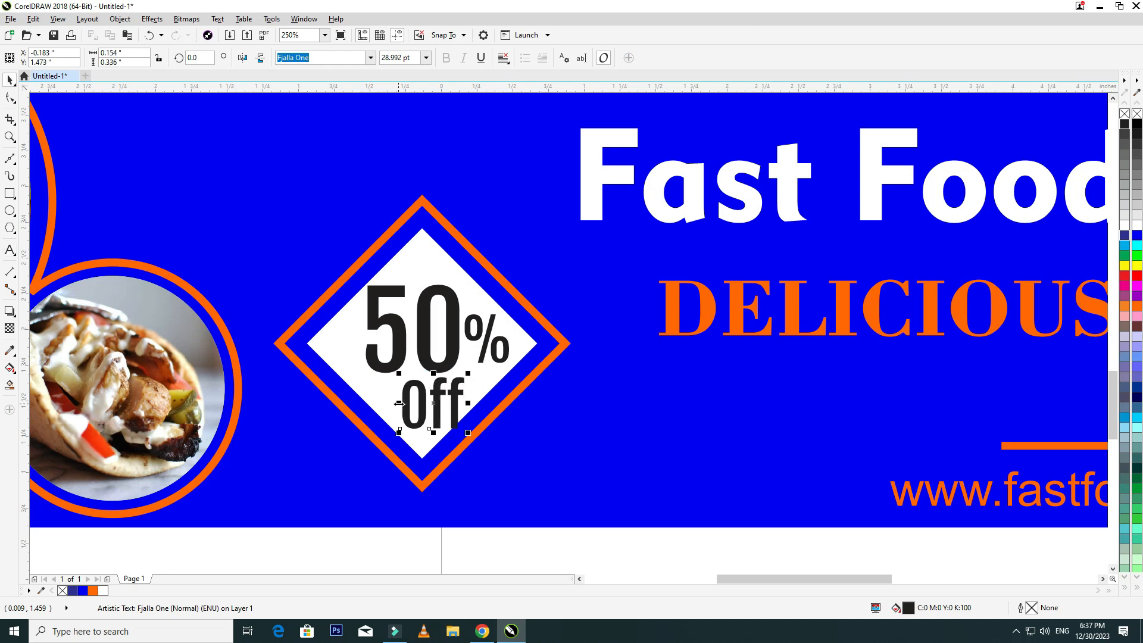
{"action": "left_click_drag", "start_coordinate": [437, 397], "coordinate": [428, 397]}
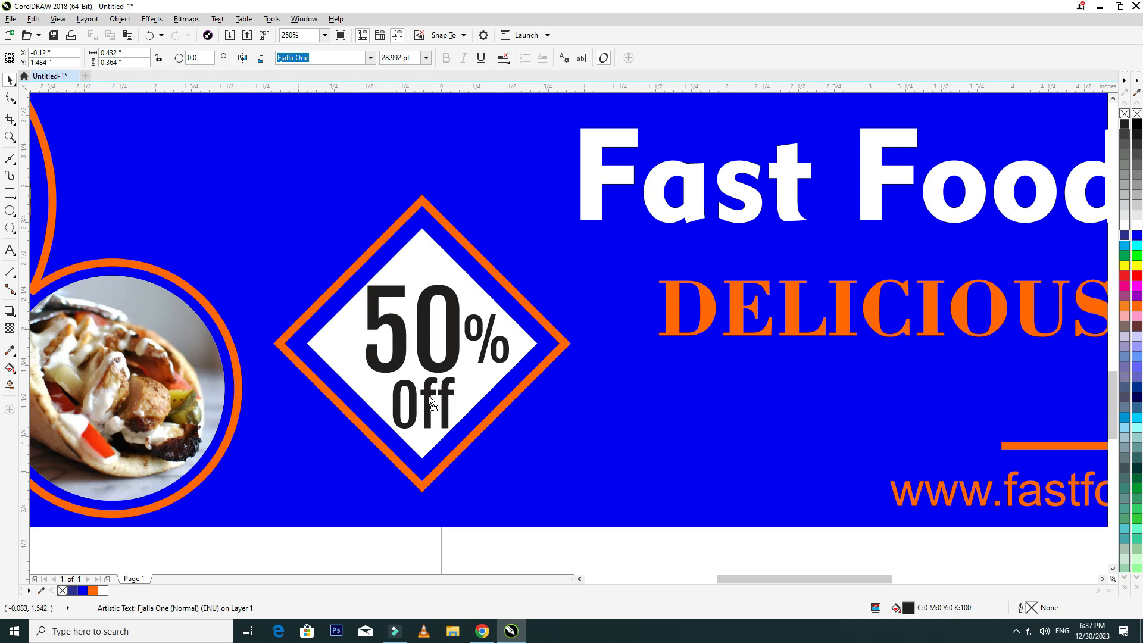
- Nudge the "50" text slightly upward inside the white diamond
{"action": "left_click", "coordinate": [437, 356]}
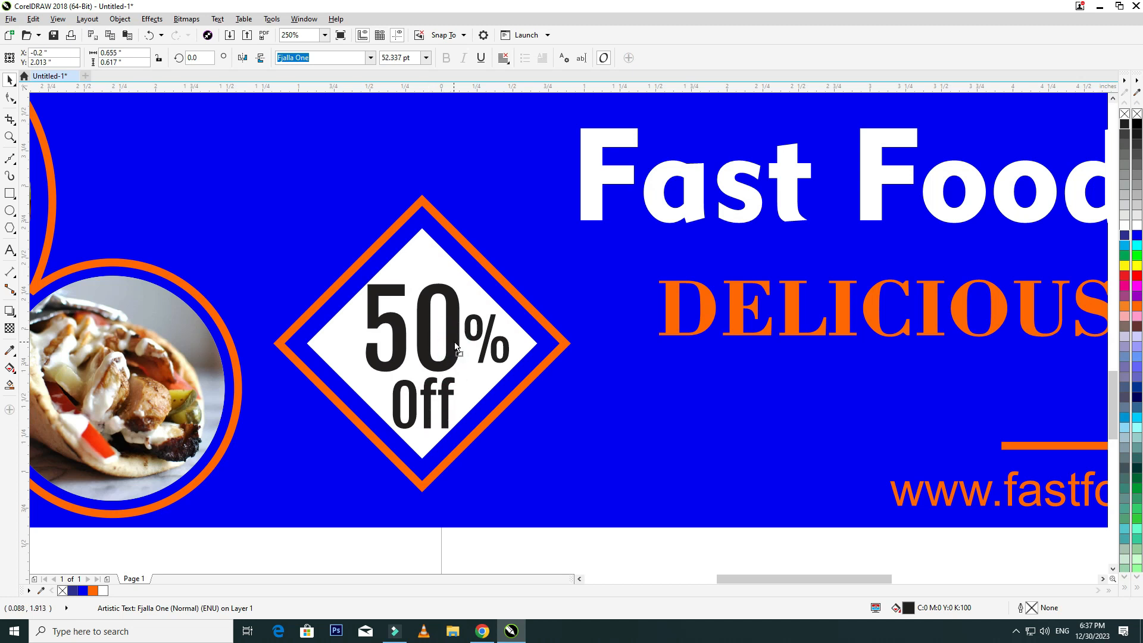
{"action": "left_click", "coordinate": [487, 494]}
{"action": "scroll", "coordinate": [482, 400], "scroll_direction": "down", "scroll_amount": 2}
{"action": "key", "text": "F2"}
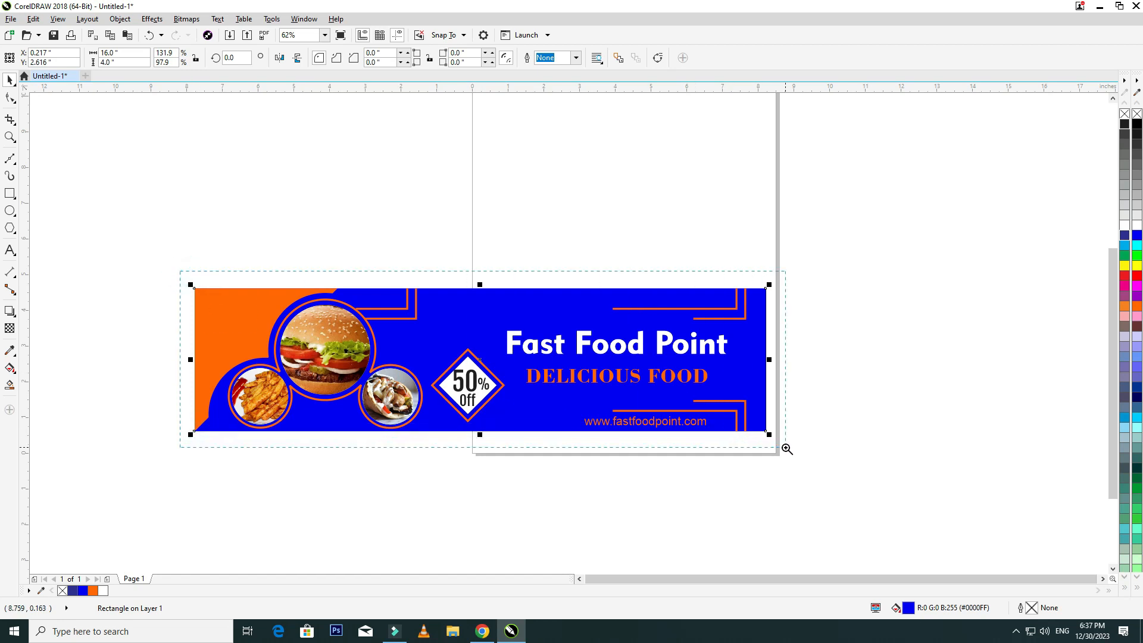